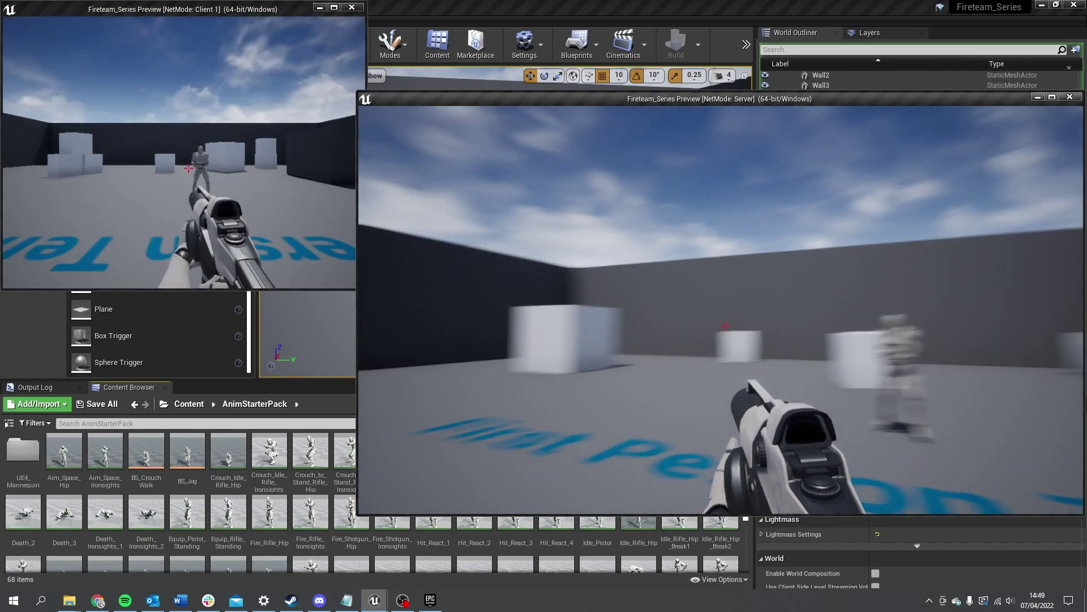
# Walk the character around in the two-player preview to check its aiming, and end the play session
pyautogui.press('w')
pyautogui.press('w')
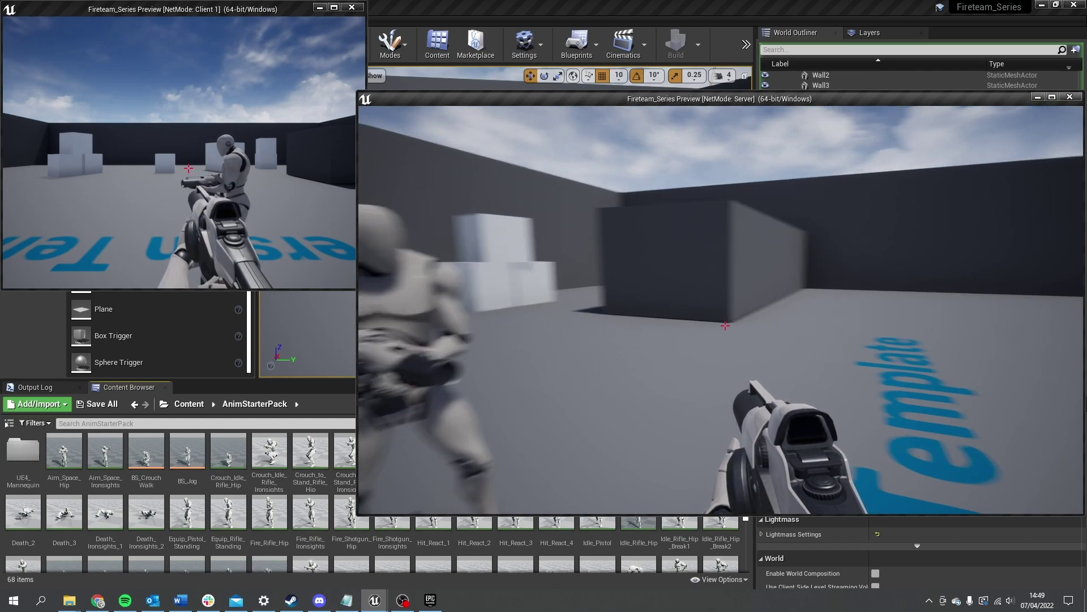
pyautogui.rightClick(726, 326)
pyautogui.press('Escape')
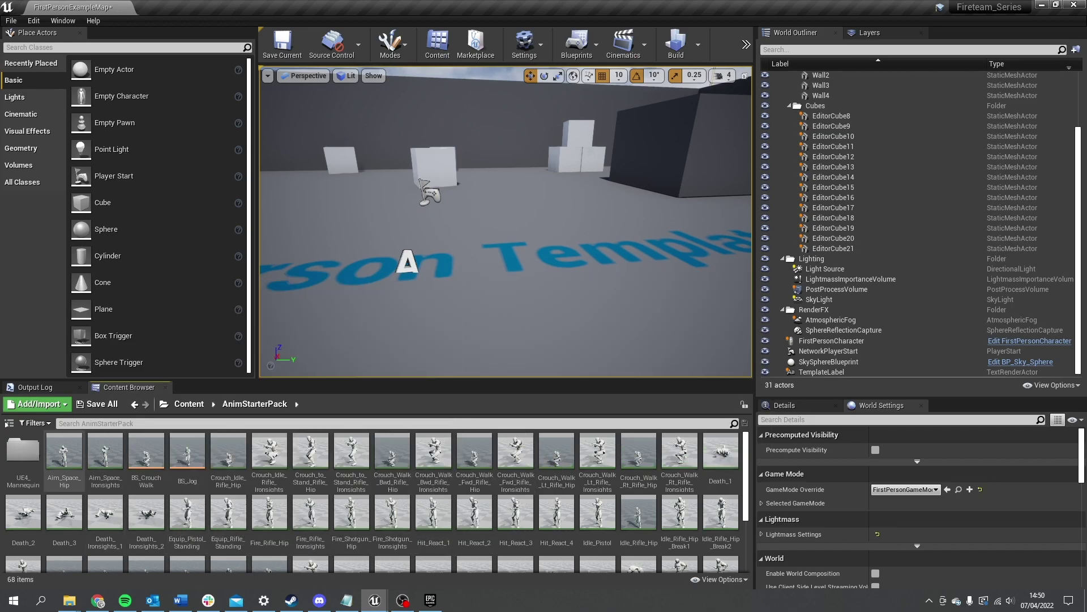
# Open the Aim_Space_Hip animation, pause its playback and move the playhead to frame 0
pyautogui.doubleClick(64, 453)
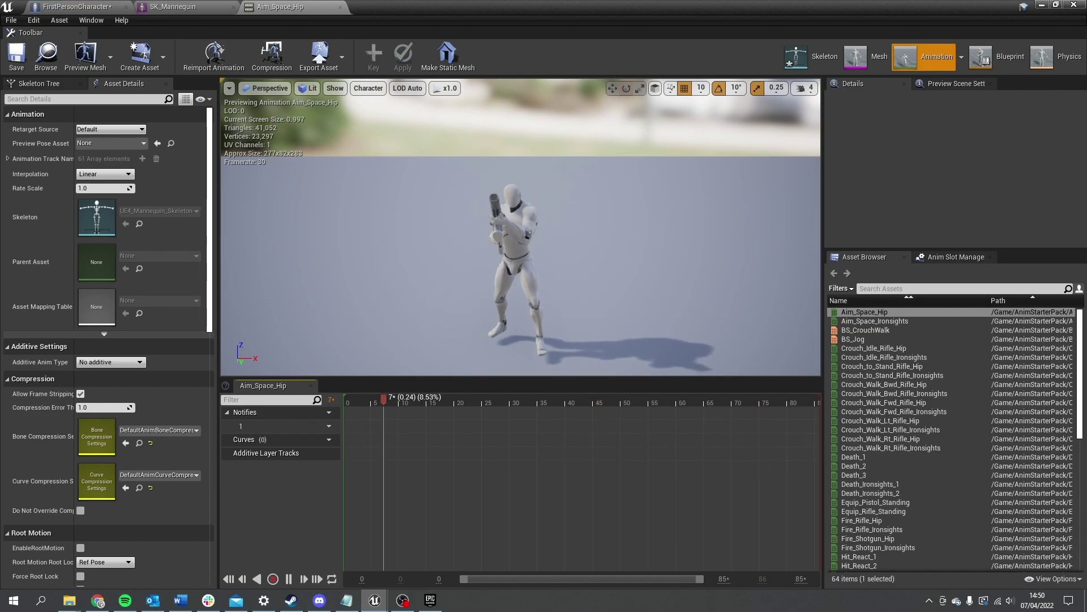
pyautogui.click(390, 401)
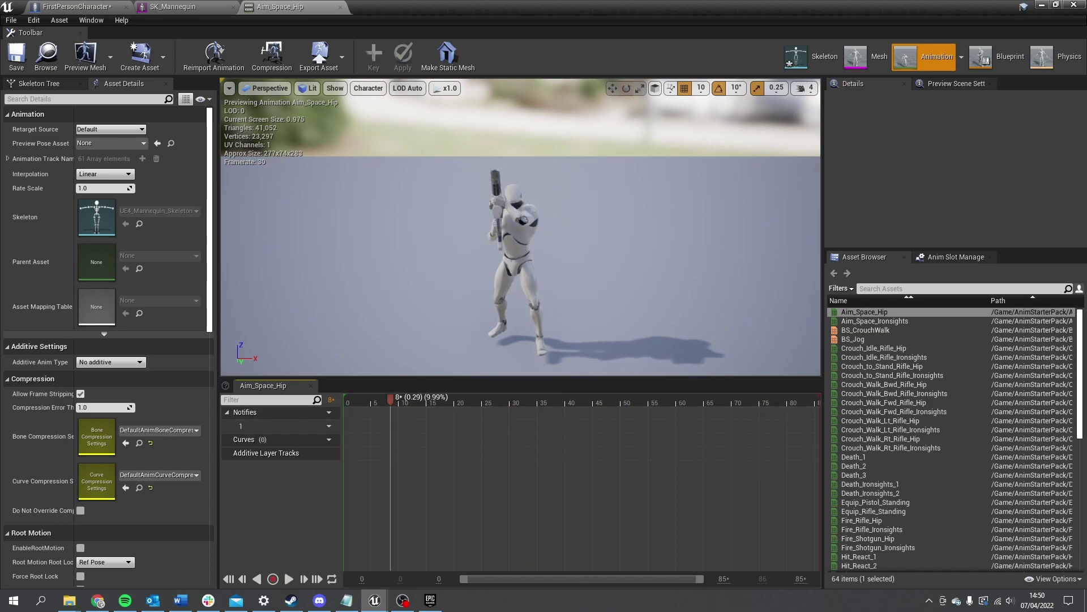
pyautogui.moveTo(390, 400); pyautogui.dragTo(362, 400)
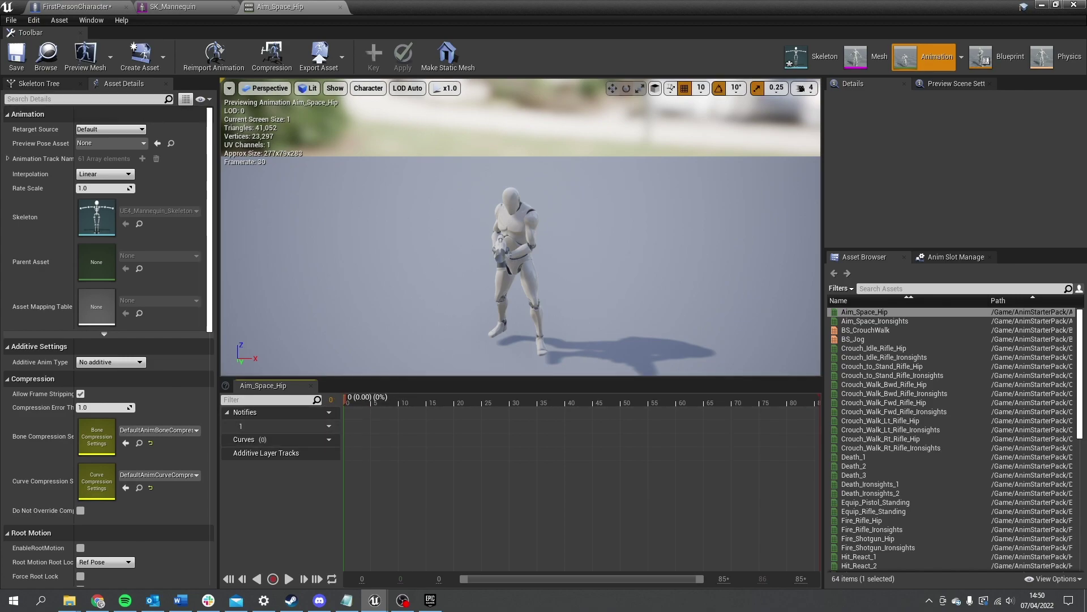
# Start creating an animation from the current pose and add a folder named AimOffset inside AnimStarterPack
pyautogui.click(140, 57)
pyautogui.moveTo(170, 90)
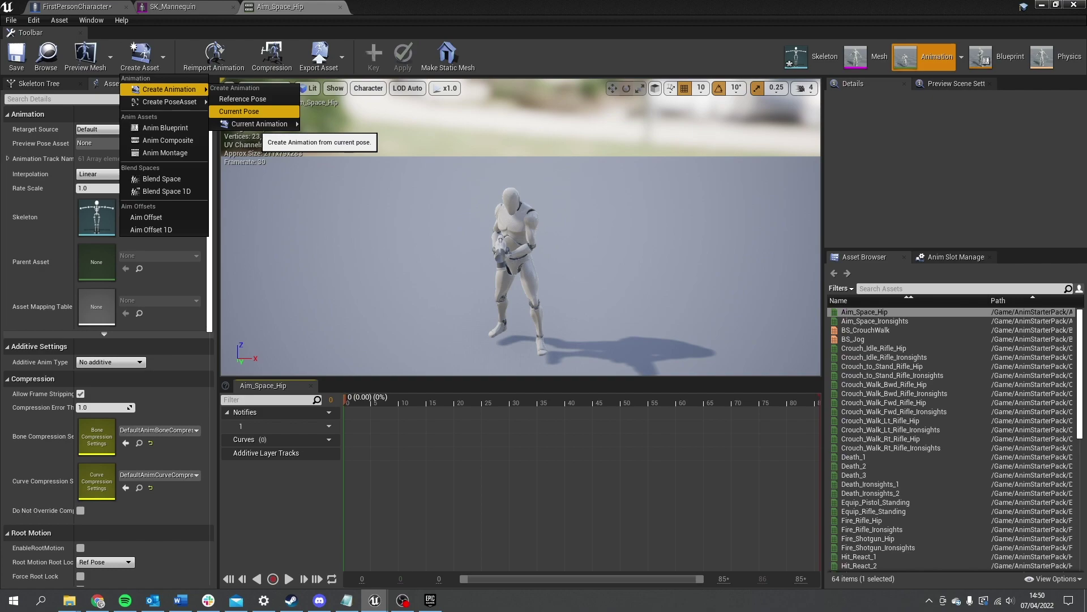
pyautogui.click(252, 111)
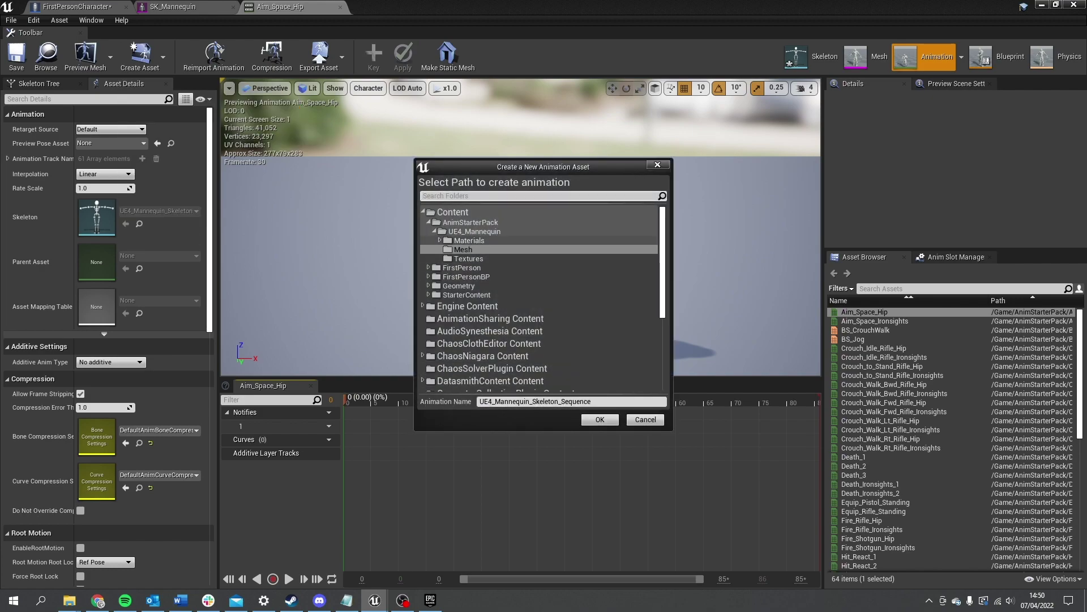
pyautogui.rightClick(470, 222)
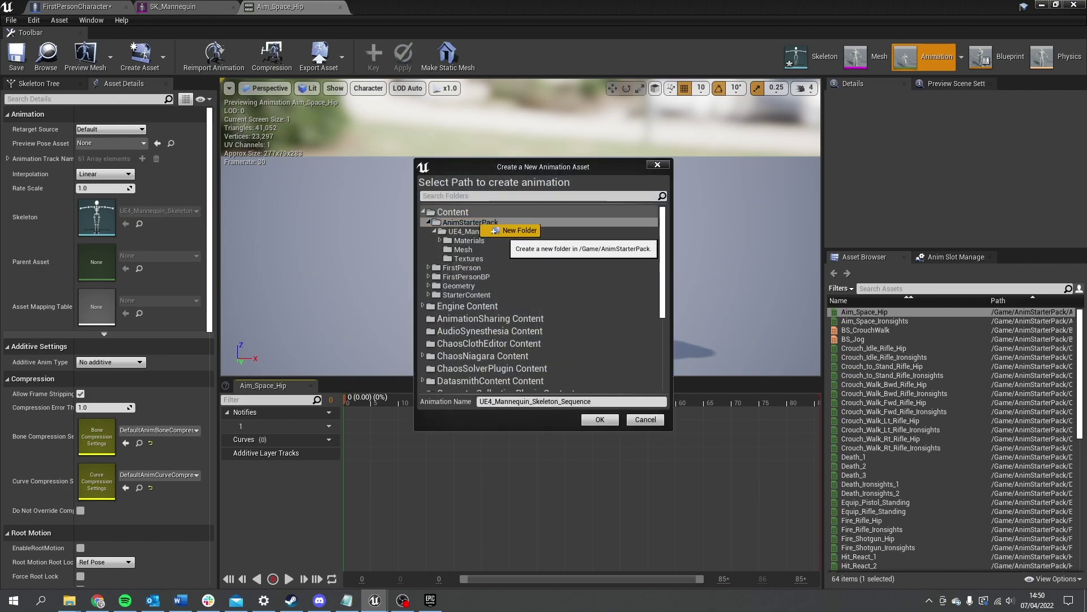
pyautogui.click(498, 235)
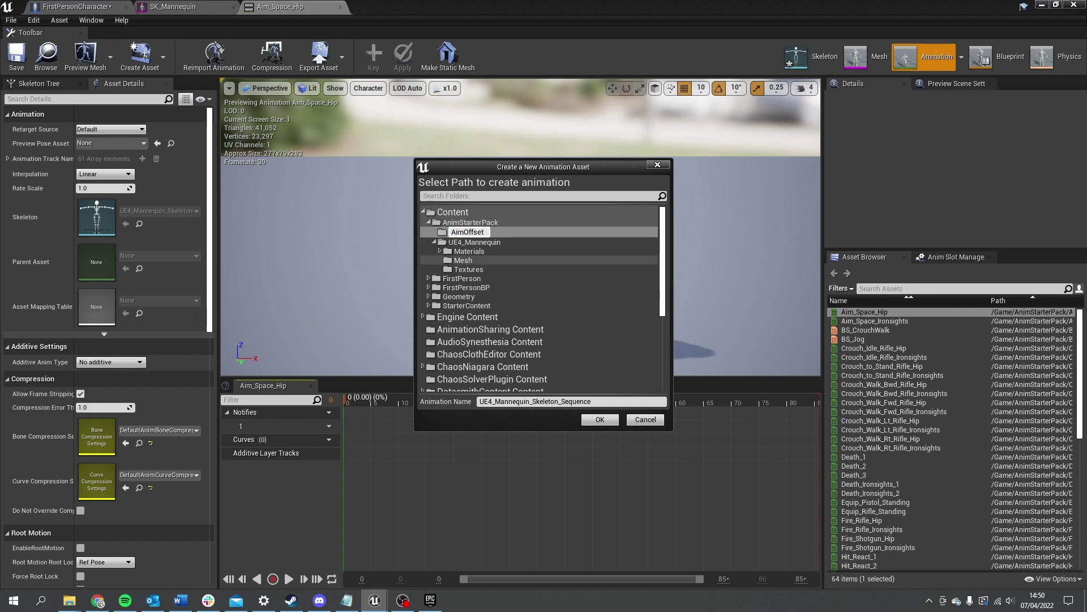
pyautogui.write('AimOffset')
pyautogui.press('Return')
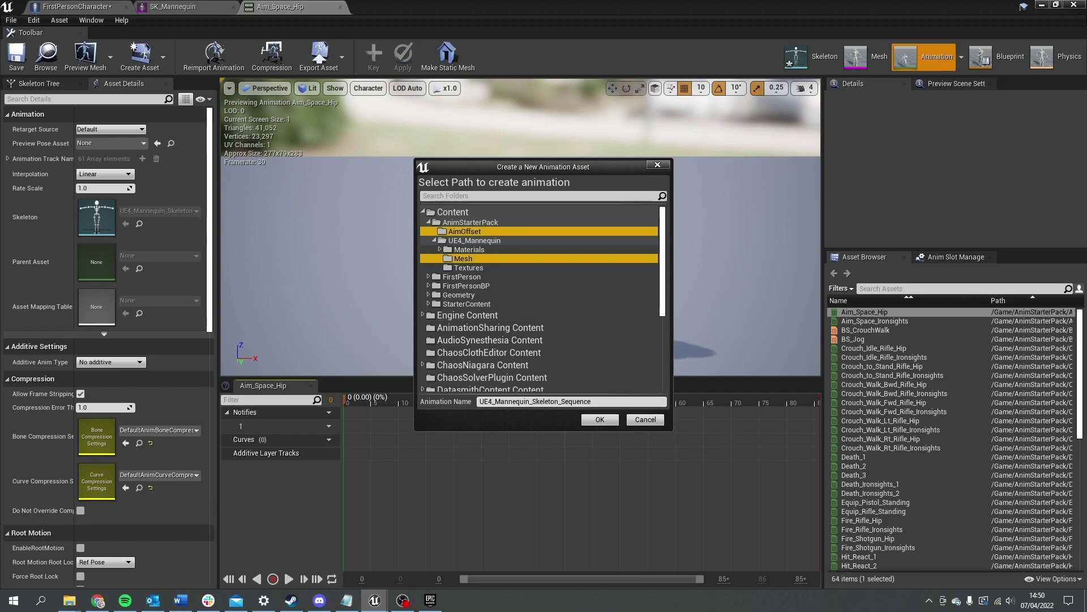
# Choose the AimOffset folder as the save path and create the new animation with the name Aim_F
pyautogui.click(469, 268)
pyautogui.click(466, 231)
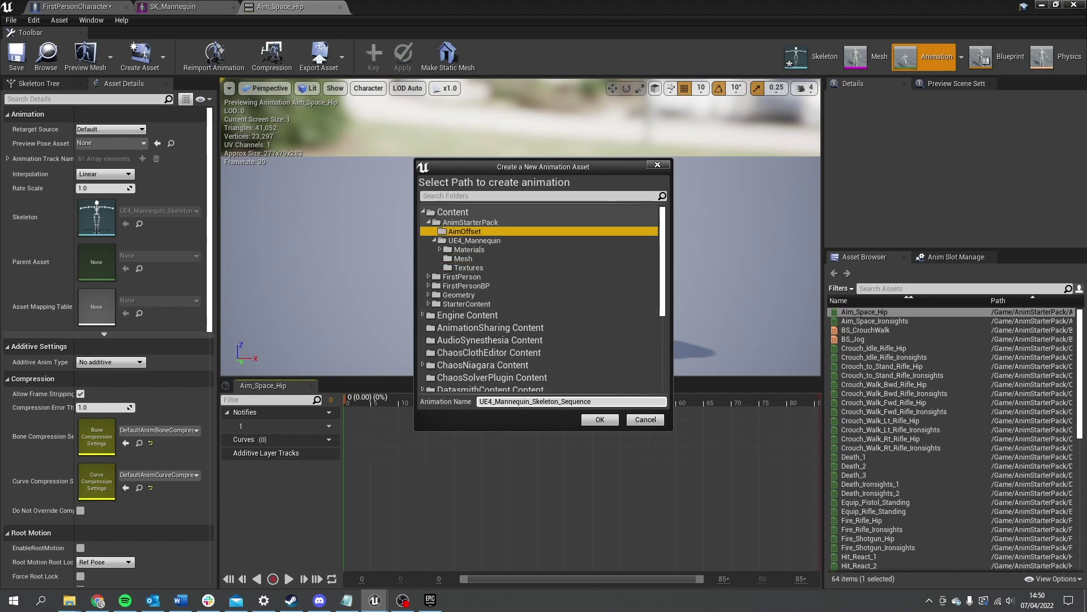
pyautogui.moveTo(600, 401); pyautogui.dragTo(508, 402)
pyautogui.write('Aim_F')
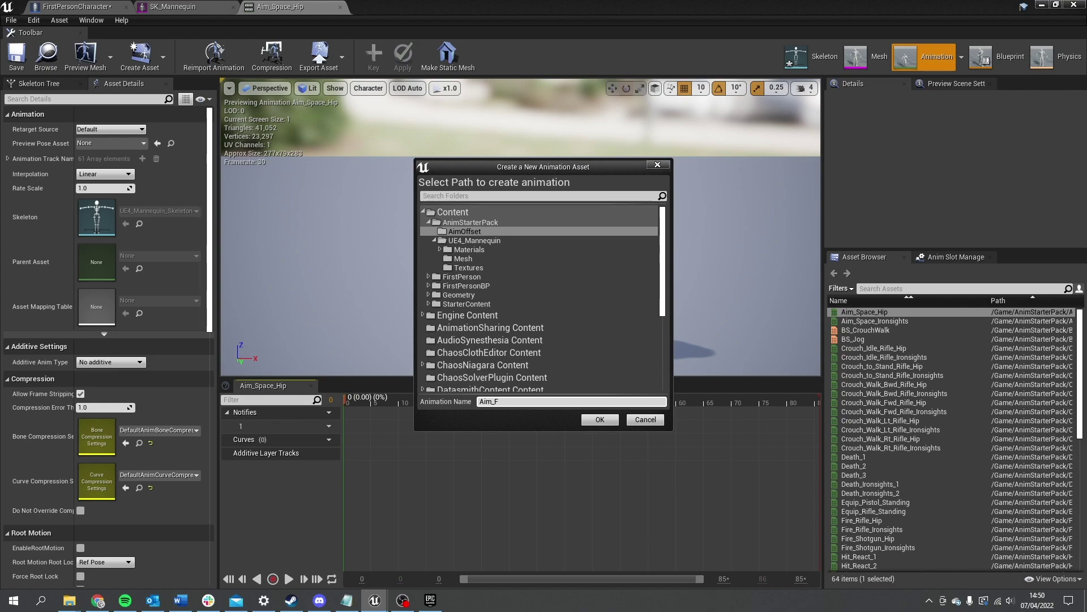
pyautogui.click(601, 420)
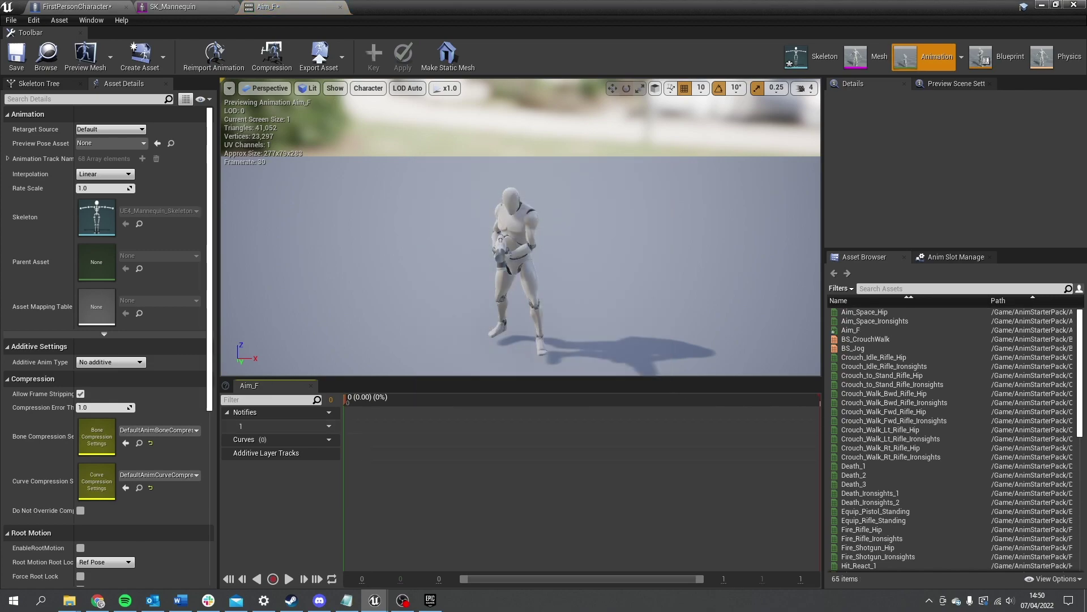
# Reopen the Aim_Space_Hip animation from the AnimStarterPack folder and move the playhead to frame 10
pyautogui.moveTo(555, 271); pyautogui.dragTo(618, 232)
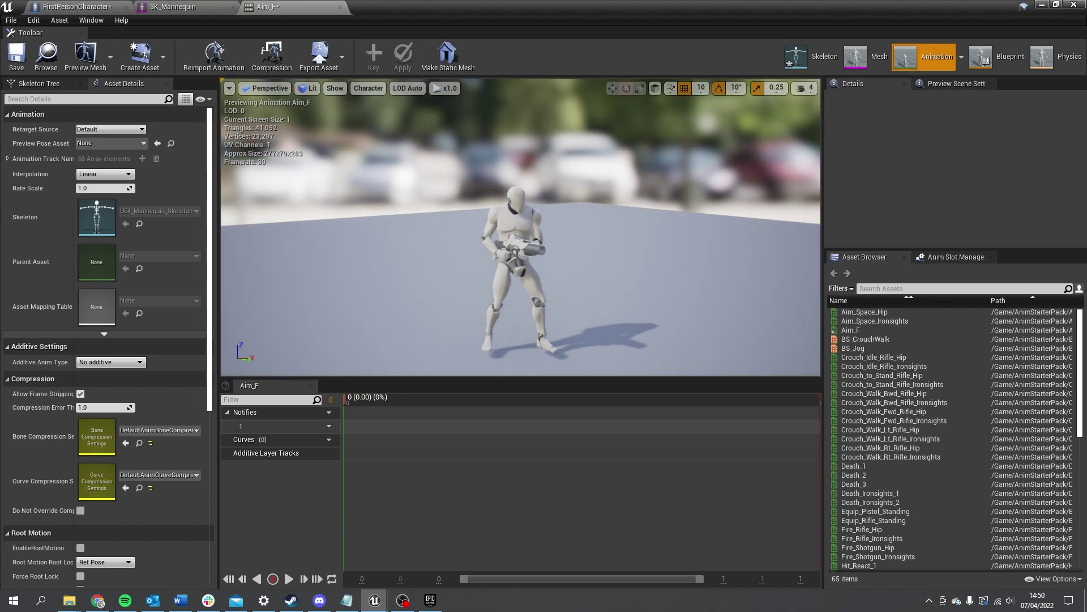
pyautogui.moveTo(600, 272); pyautogui.dragTo(516, 274)
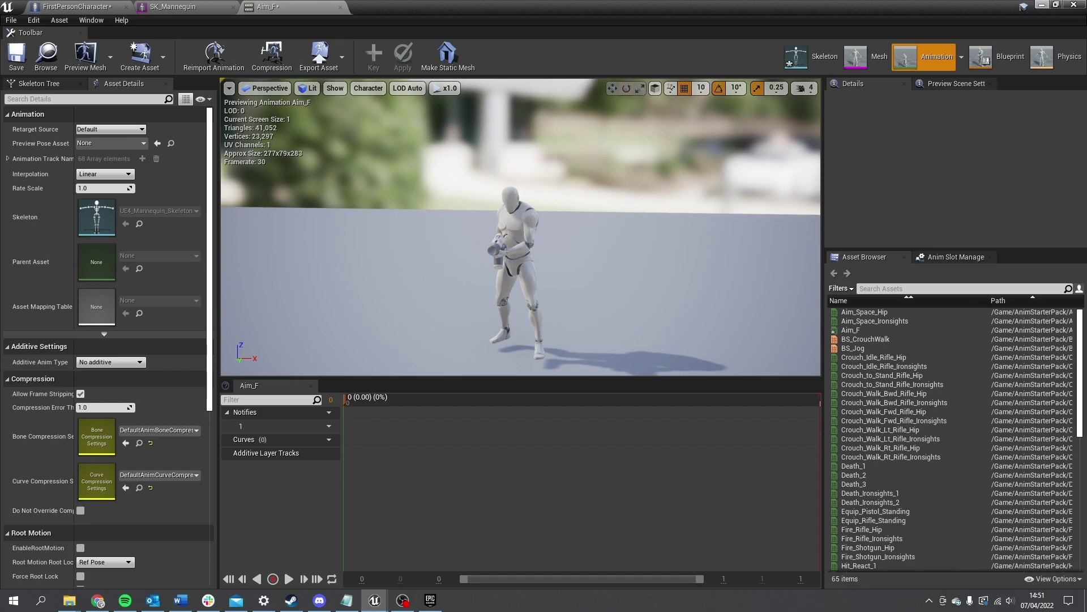
pyautogui.click(1073, 4)
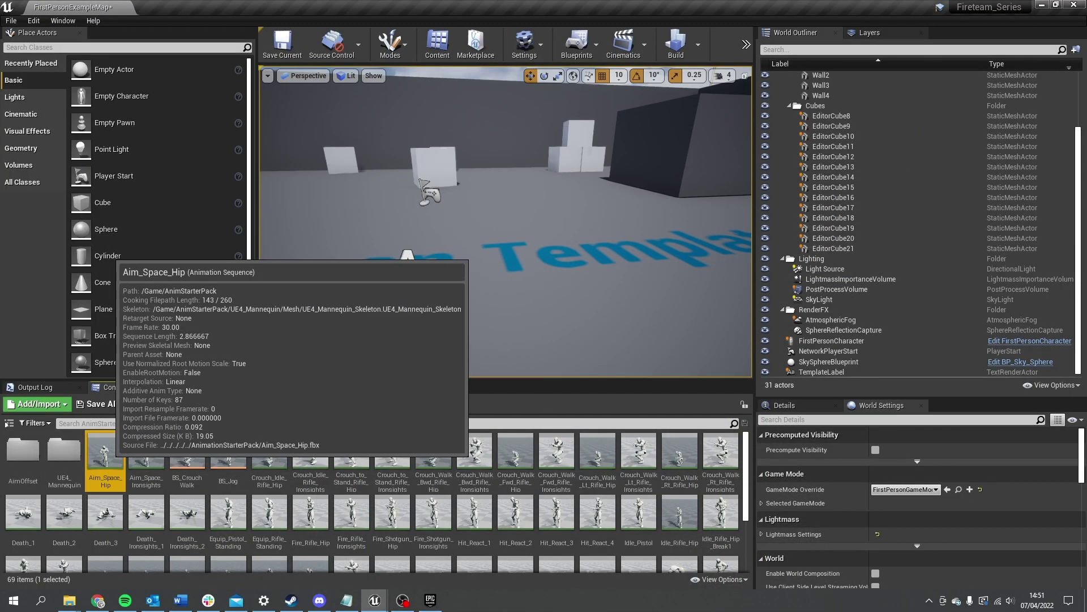
pyautogui.doubleClick(105, 458)
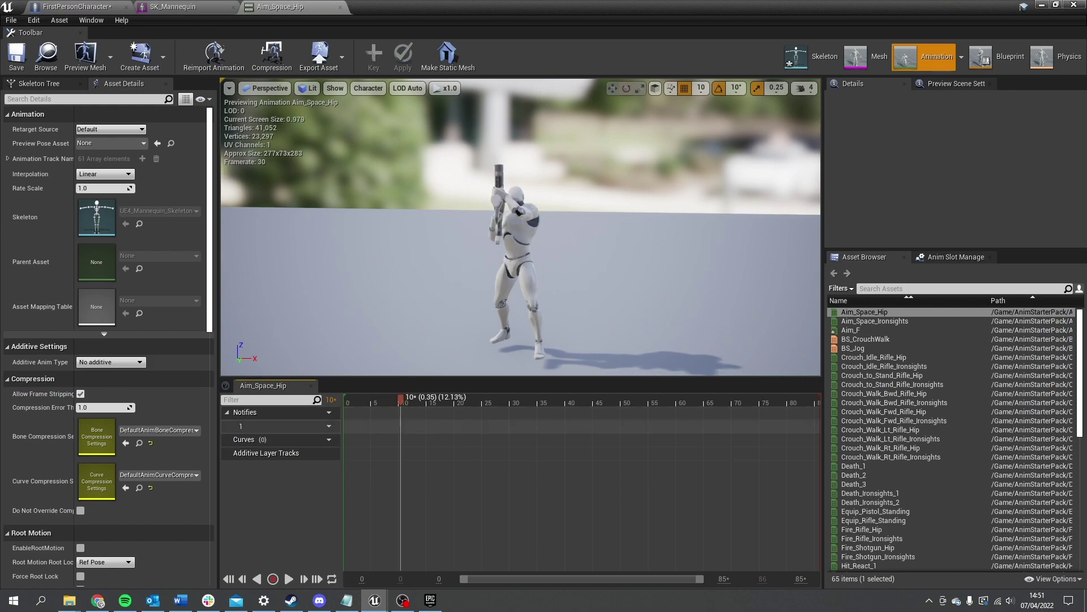
# Create an animation named Aim_FU from the current frame 10 pose in the AimOffset folder
pyautogui.click(140, 56)
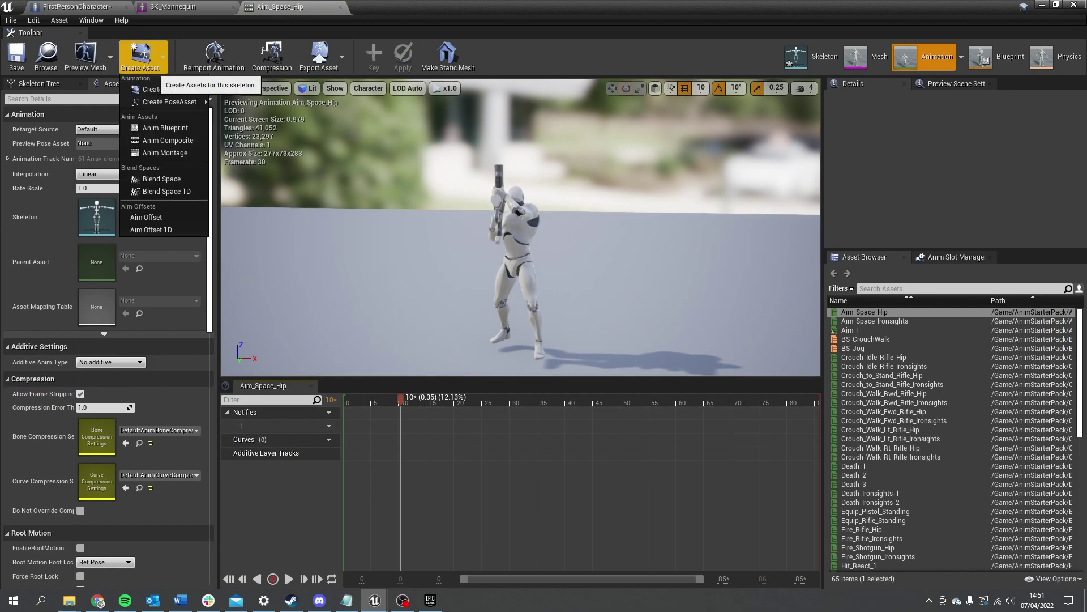
pyautogui.moveTo(170, 89)
pyautogui.click(239, 111)
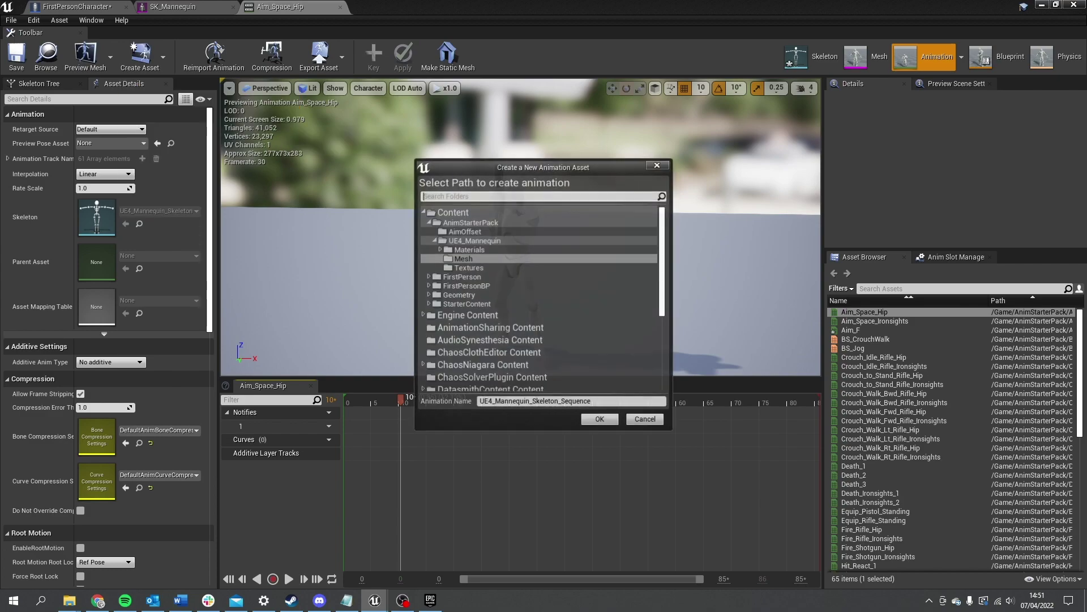
pyautogui.click(465, 231)
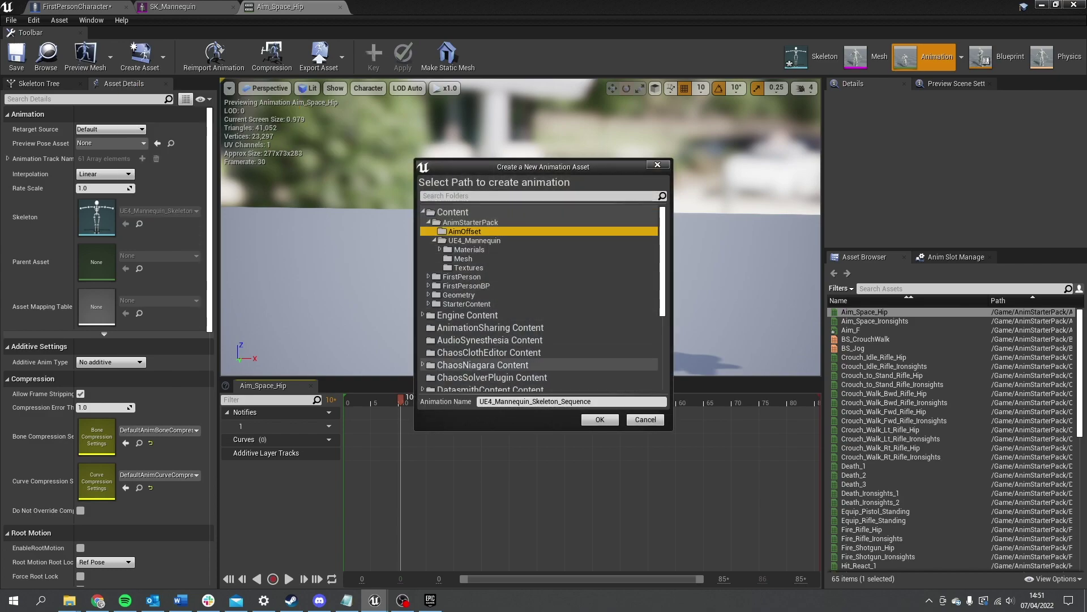
pyautogui.moveTo(602, 402); pyautogui.dragTo(478, 401)
pyautogui.write('Ai')
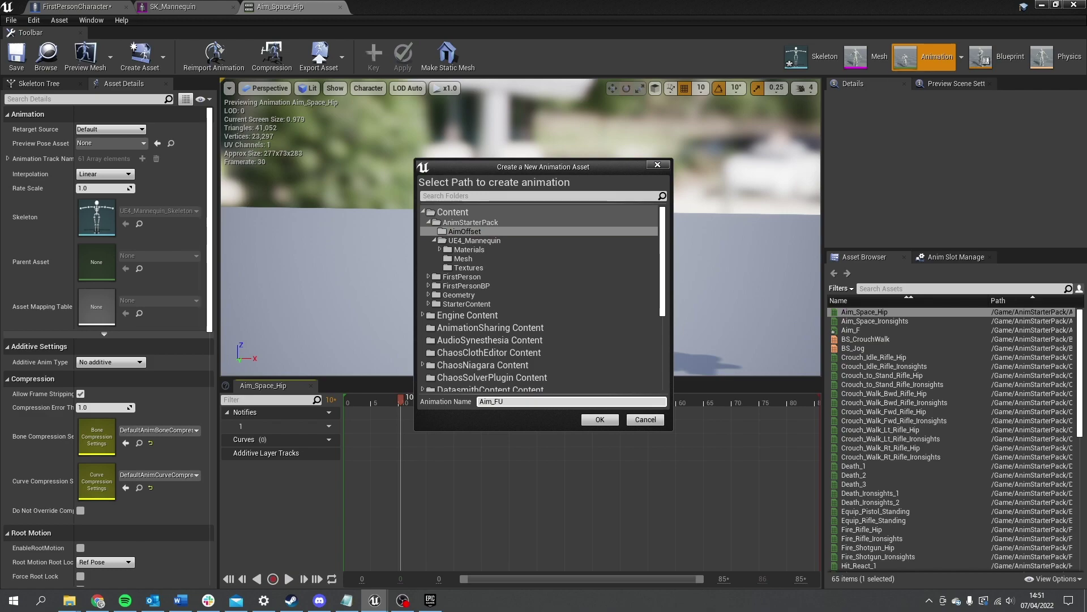
pyautogui.write('m_FU')
pyautogui.press('Return')
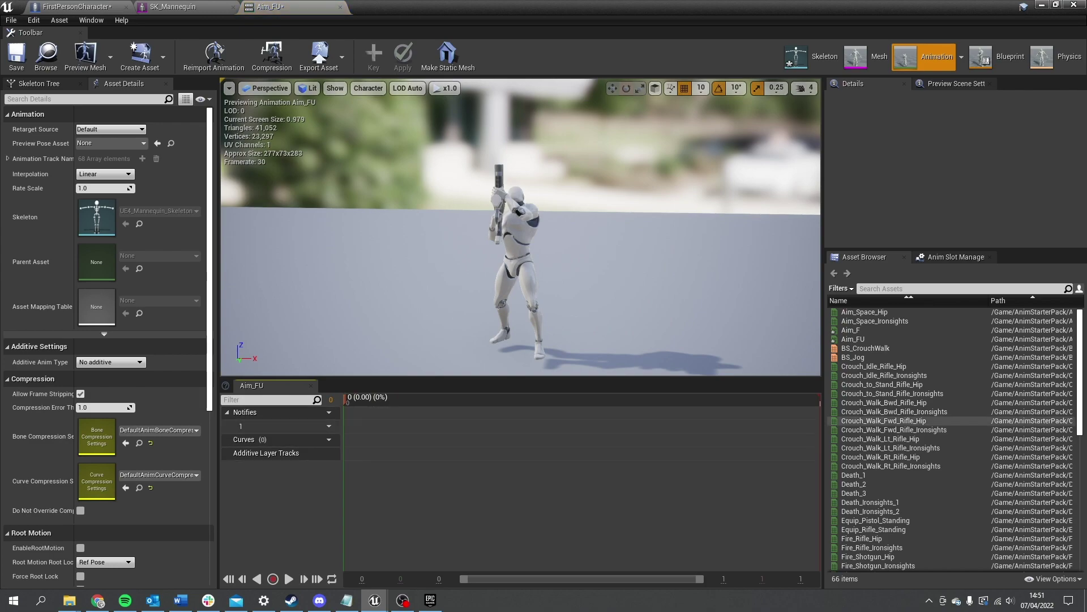
# Return to Aim_Space_Hip at frame 20 and create an animation named Aim_FD from that pose in the AimOffset folder
pyautogui.click(865, 312)
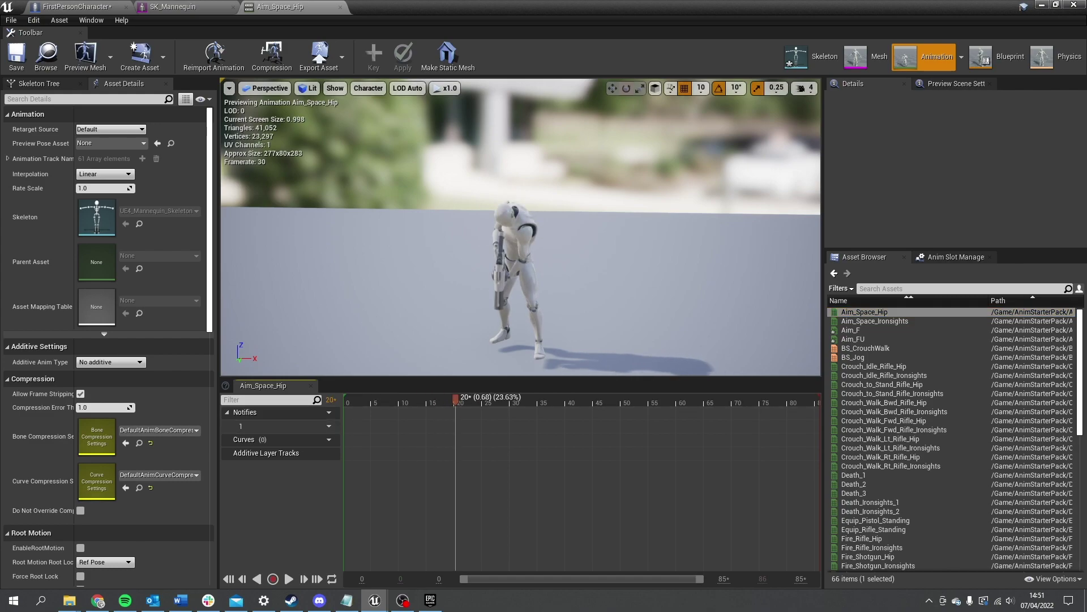
pyautogui.click(140, 55)
pyautogui.moveTo(168, 89)
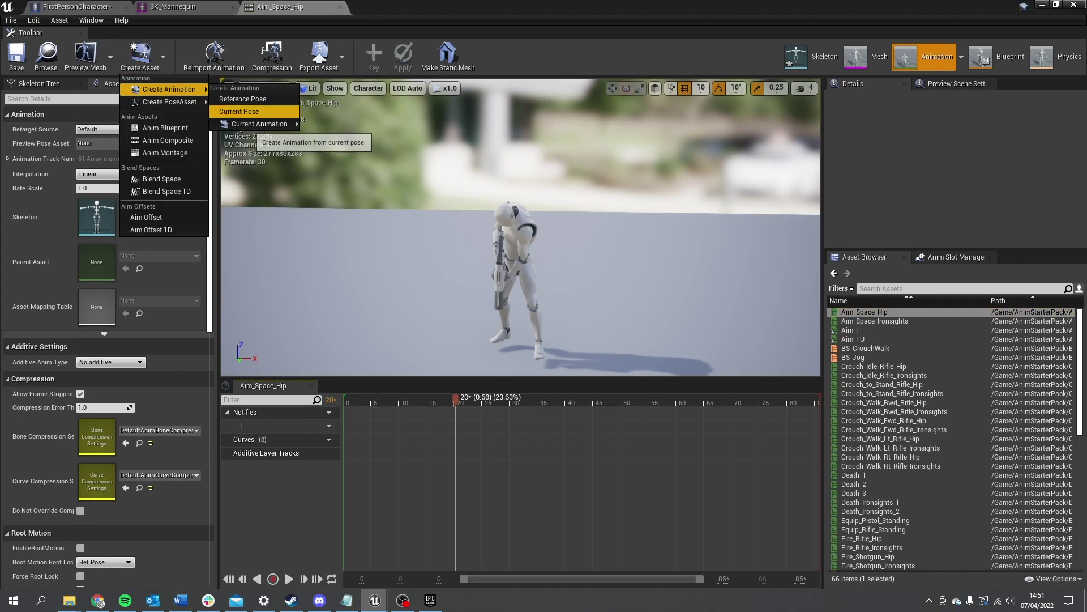
pyautogui.click(243, 112)
pyautogui.click(595, 402)
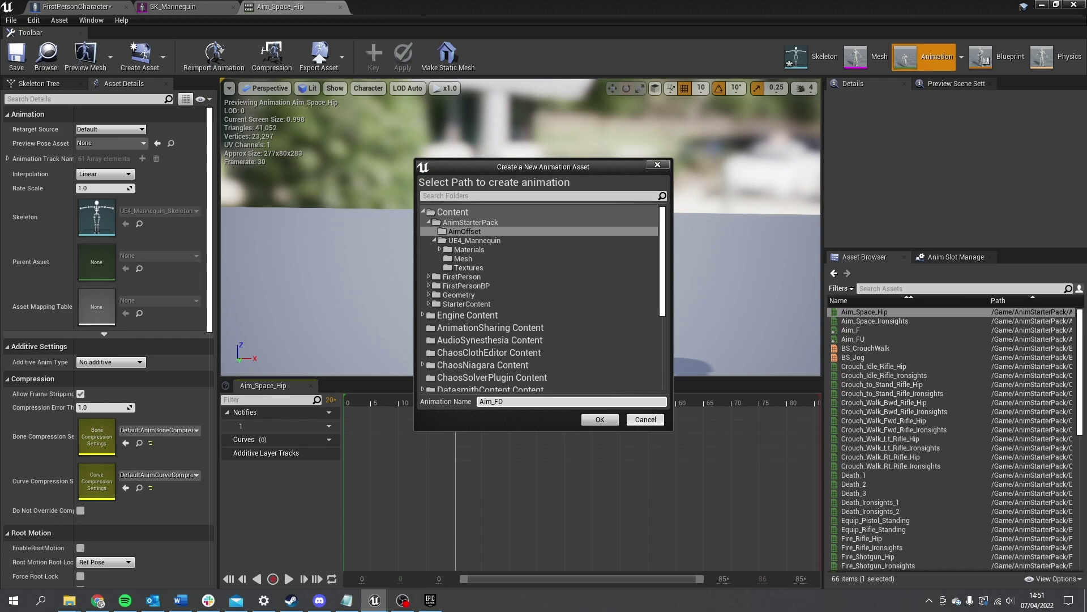
pyautogui.press('Return')
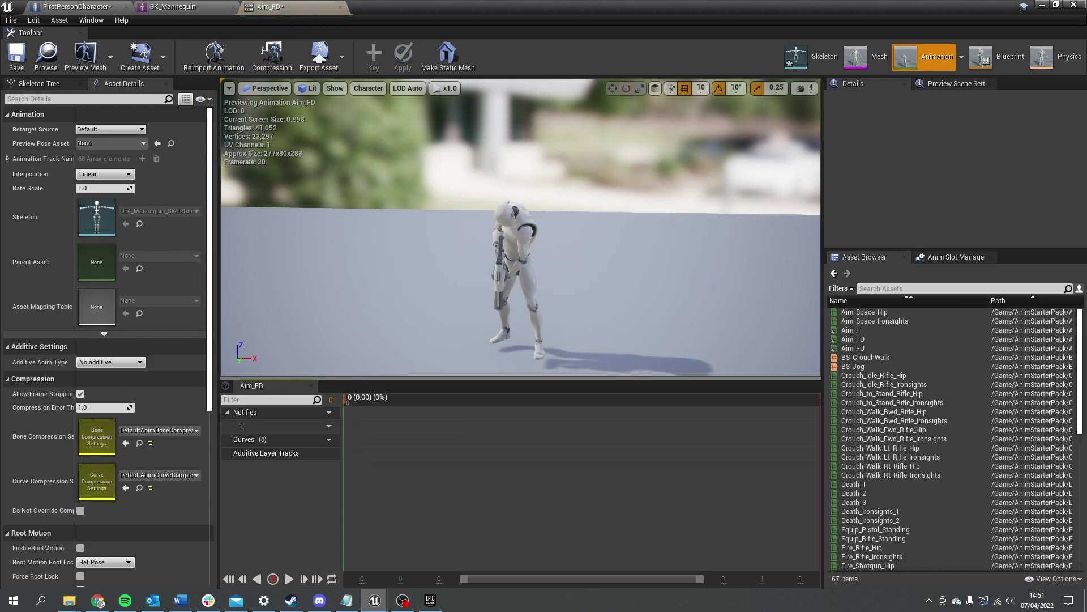
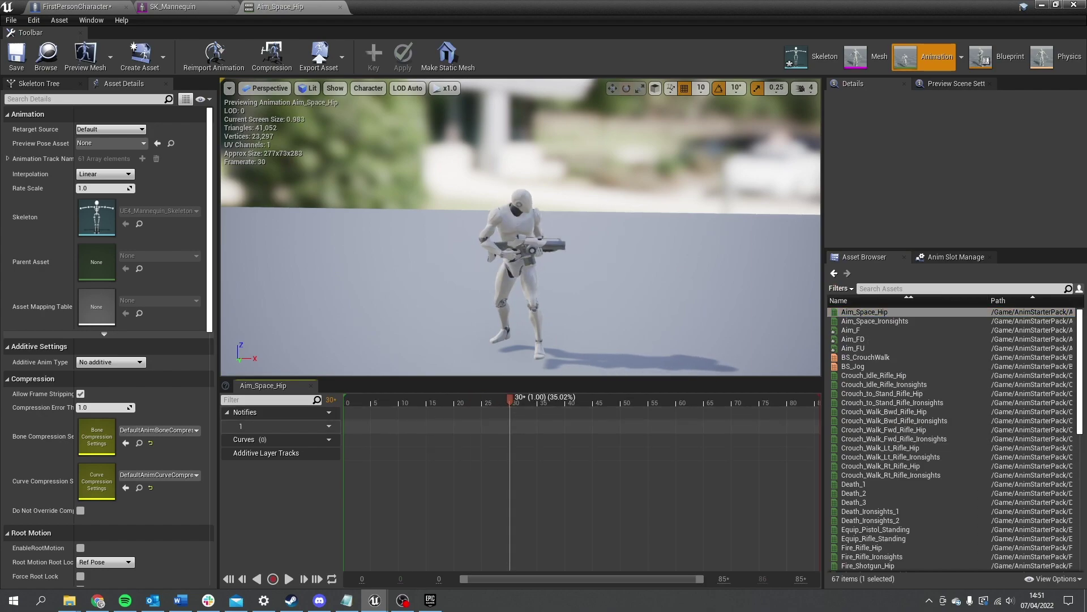
# Start another new animation from Aim_Space_Hip at frame 30, choosing the AimOffset folder and opening its name for editing
pyautogui.click(140, 57)
pyautogui.moveTo(170, 102)
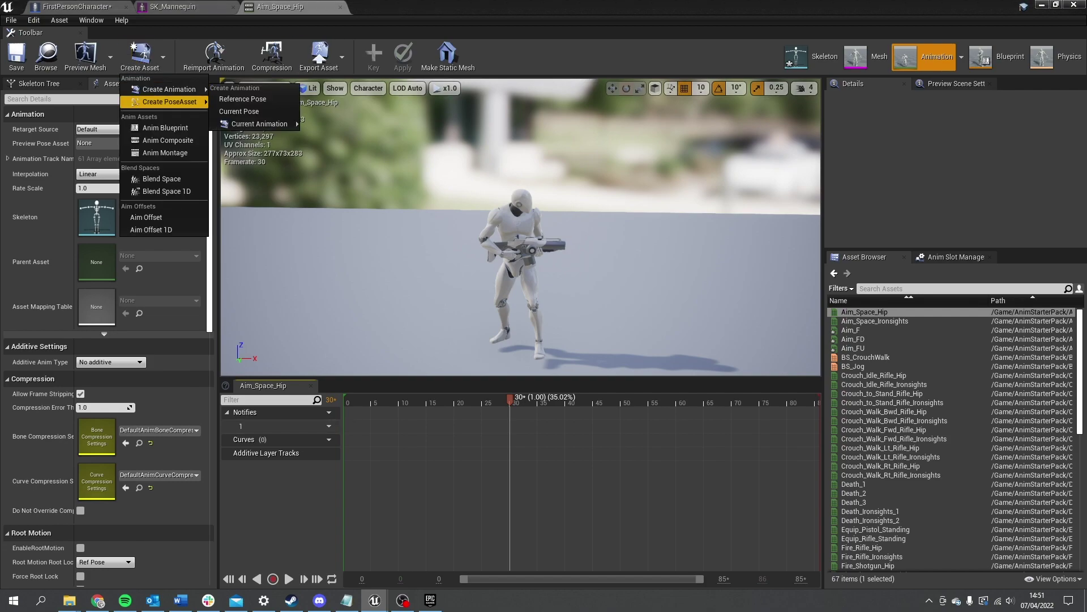
pyautogui.click(242, 99)
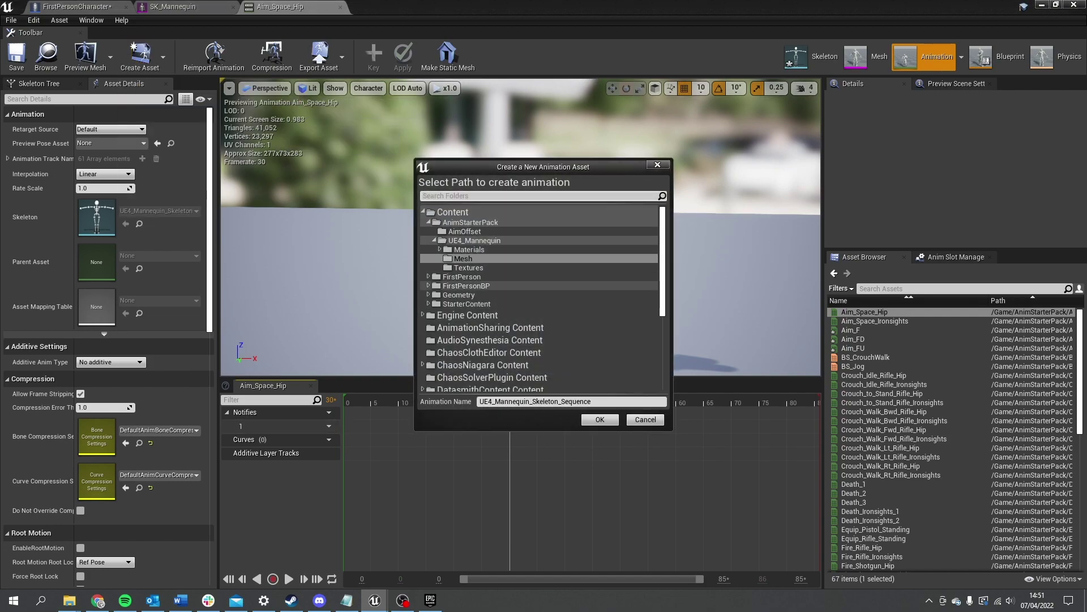
pyautogui.click(471, 231)
pyautogui.click(480, 402)
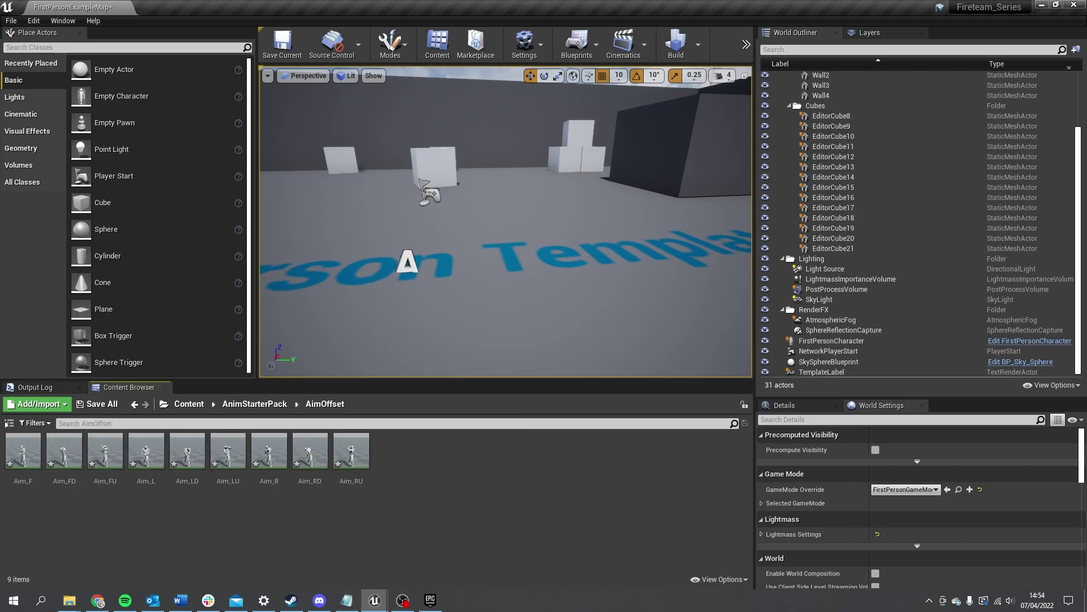
# Create an Aim Offset asset for UE4_Mannequin_Skeleton in the AimOffset folder and name it AimOffset
pyautogui.click(51, 404)
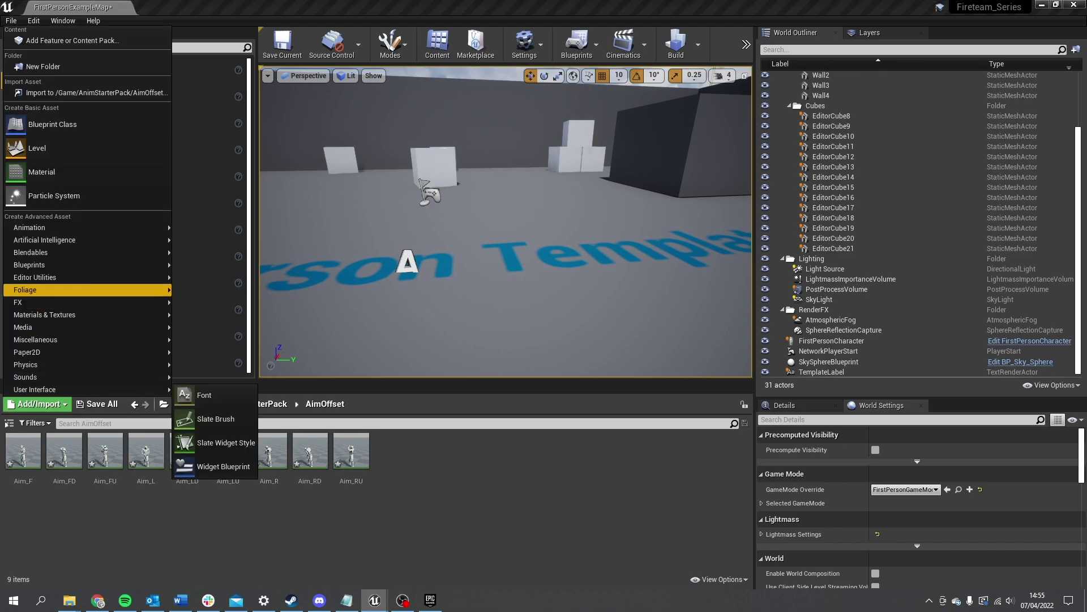
pyautogui.moveTo(34, 227)
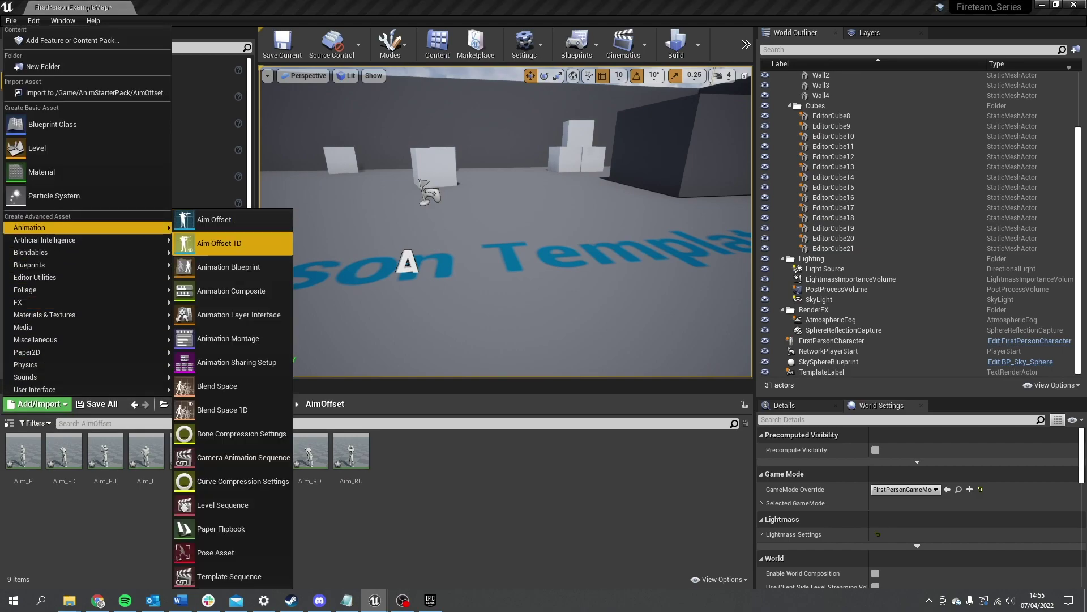
pyautogui.click(226, 220)
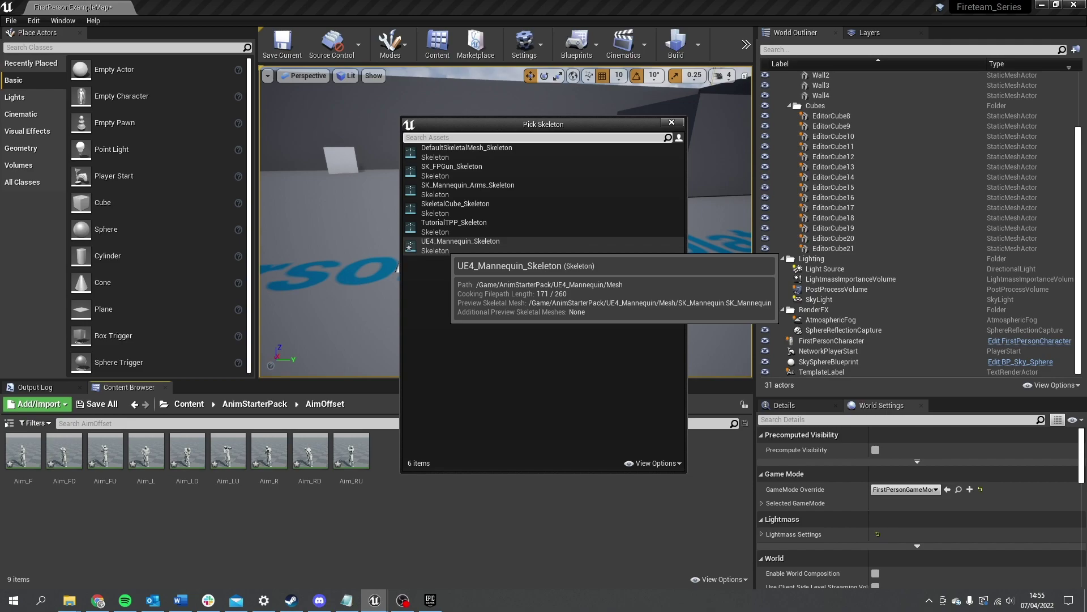
pyautogui.click(448, 245)
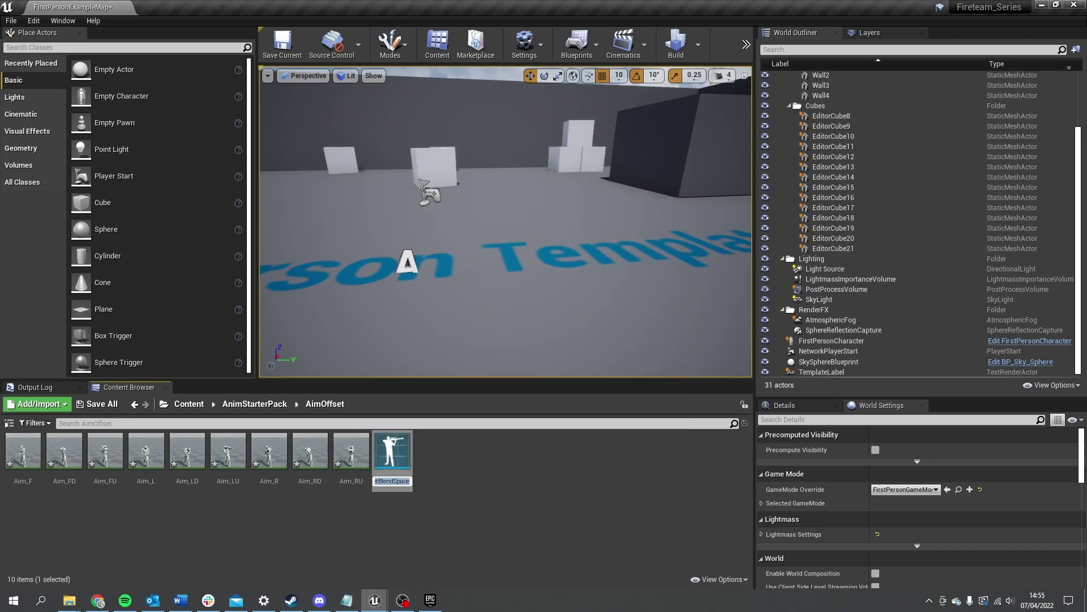
pyautogui.press('BackSpace')
pyautogui.write('AimOffset')
pyautogui.press('Return')
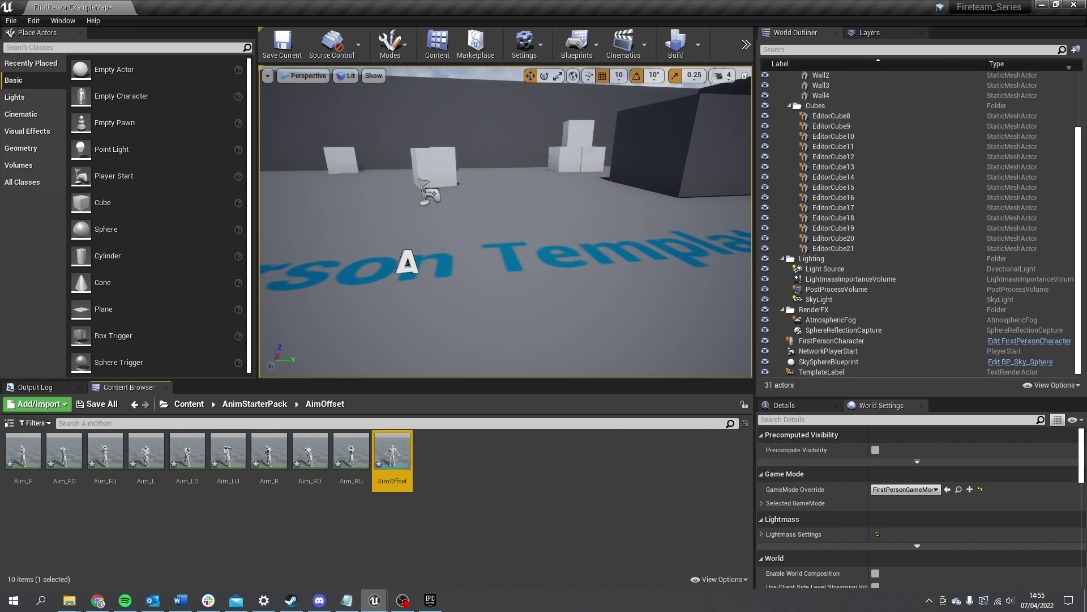
# Open the AimOffset asset for editing, select the Aim_F animation, and return to the level editor
pyautogui.doubleClick(392, 451)
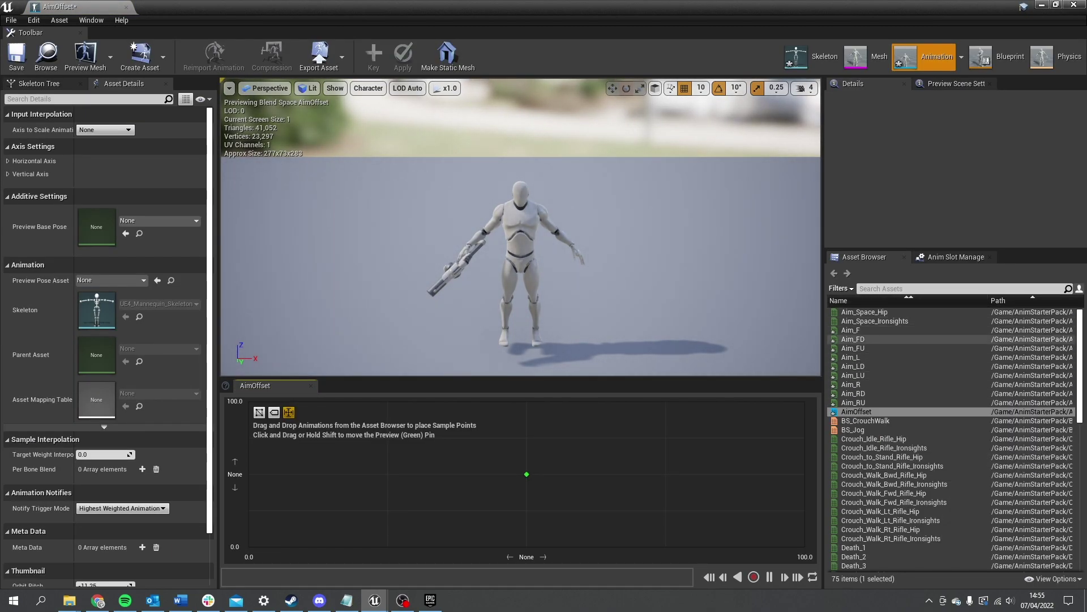
pyautogui.moveTo(851, 330)
pyautogui.mouseDown()
pyautogui.moveTo(521, 497)
pyautogui.moveTo(413, 474)
pyautogui.moveTo(529, 443)
pyautogui.moveTo(661, 448)
pyautogui.moveTo(671, 479)
pyautogui.moveTo(668, 466)
pyautogui.moveTo(781, 424)
pyautogui.moveTo(873, 352)
pyautogui.moveTo(861, 339)
pyautogui.mouseUp()
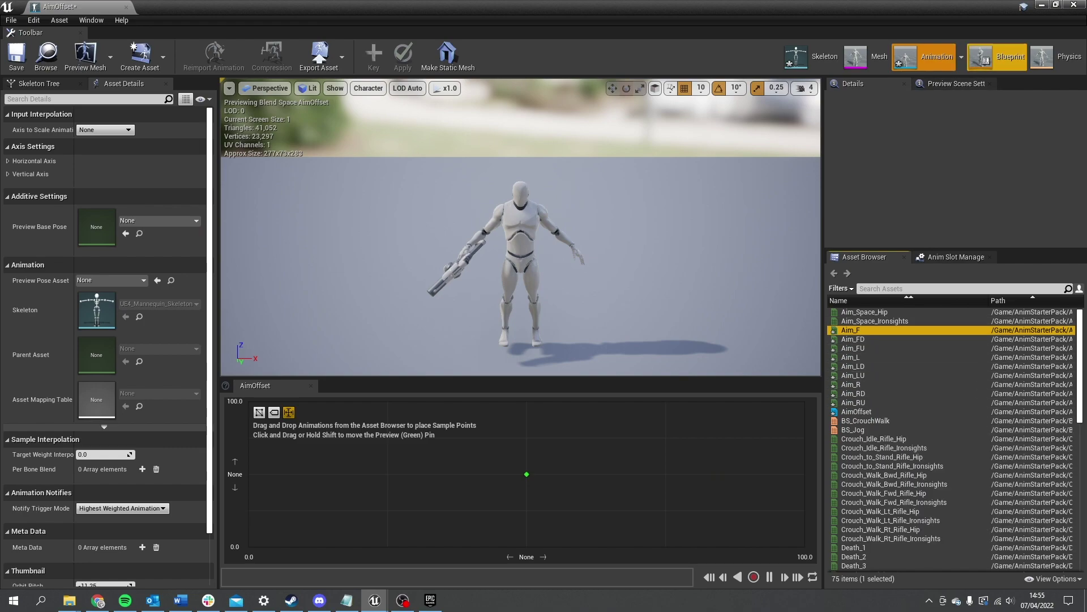
pyautogui.click(1042, 5)
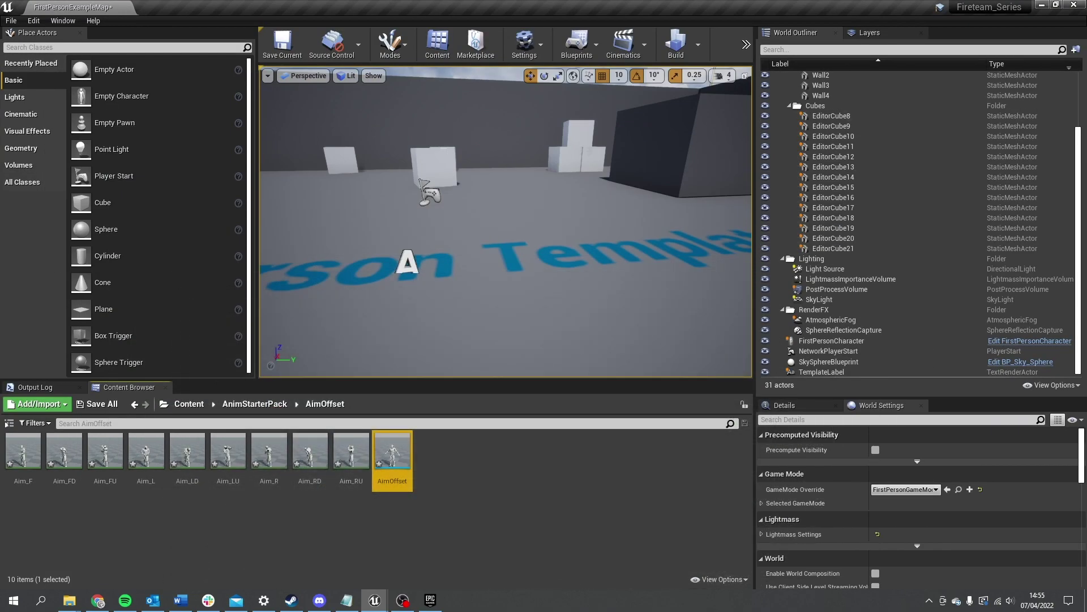
# Select all nine Aim_ animations from Aim_F to Aim_RU and open them for bulk editing in the property matrix
pyautogui.click(351, 450)
pyautogui.keyDown('shift'); pyautogui.click(22, 451); pyautogui.keyUp('shift')
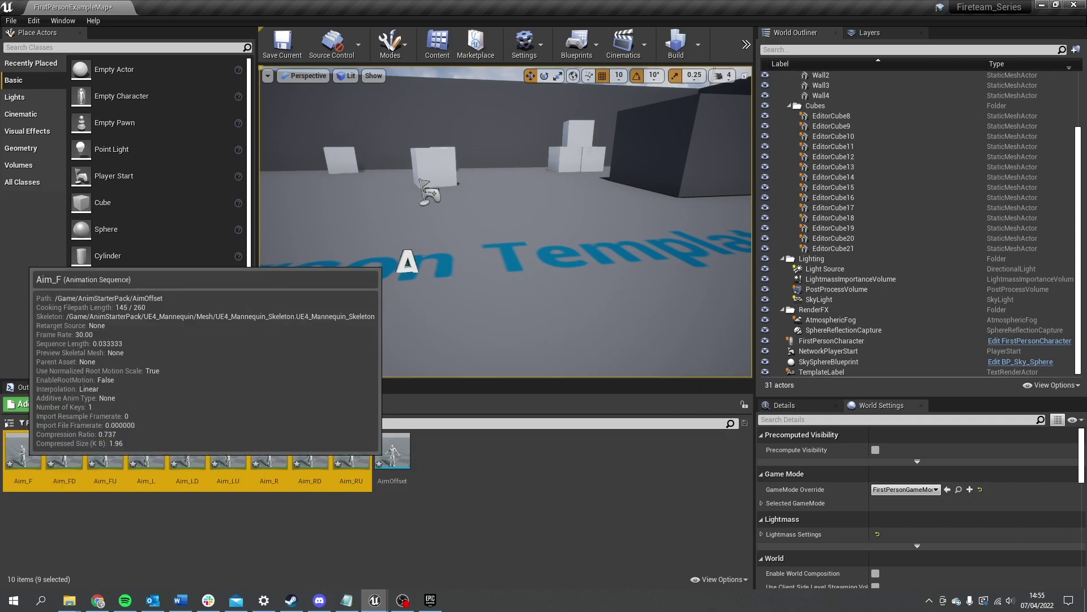
pyautogui.rightClick(22, 450)
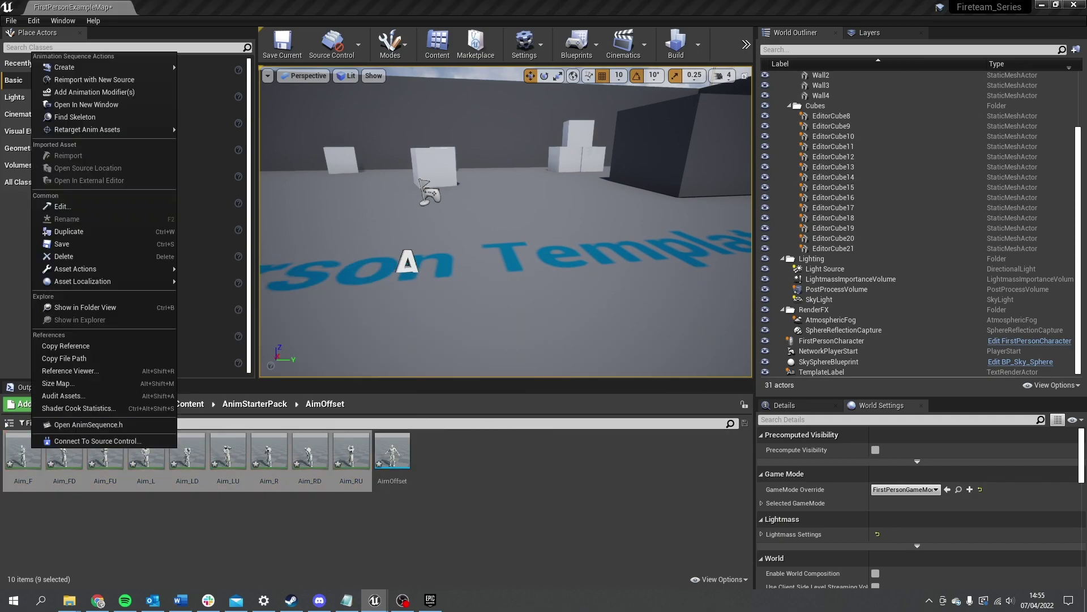
pyautogui.moveTo(114, 268)
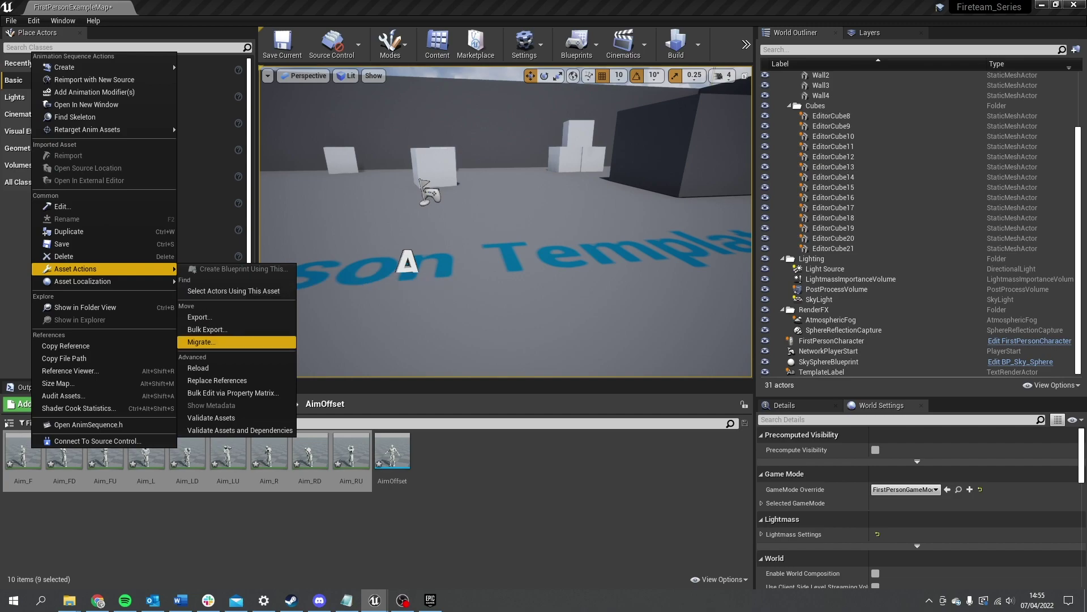
pyautogui.click(232, 393)
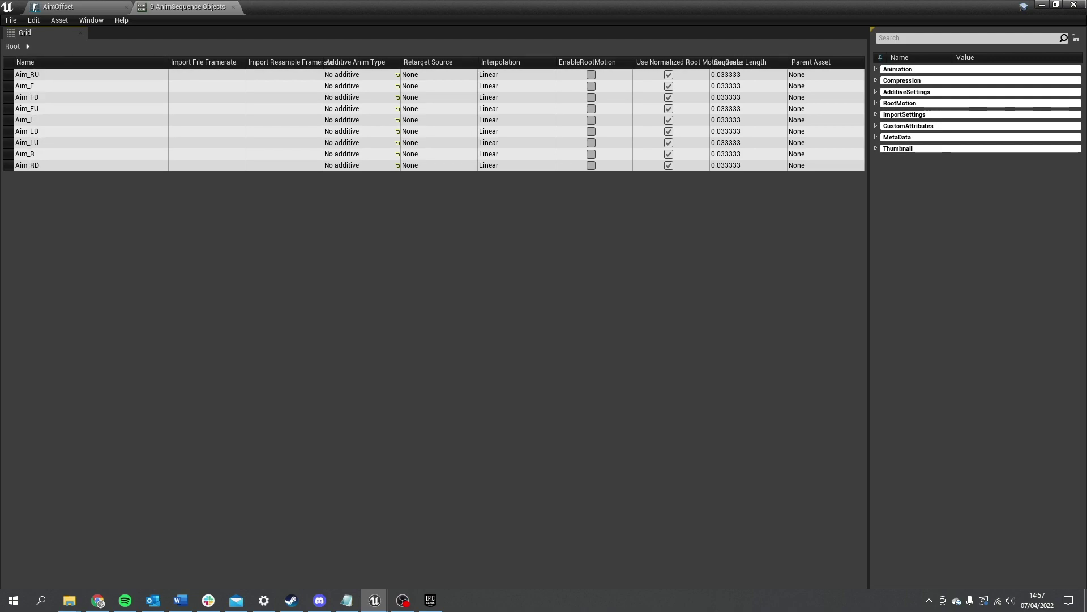
# Set the nine animations' additive anim type to Mesh Space and their base pose type to Selected animation scaled
pyautogui.click(876, 91)
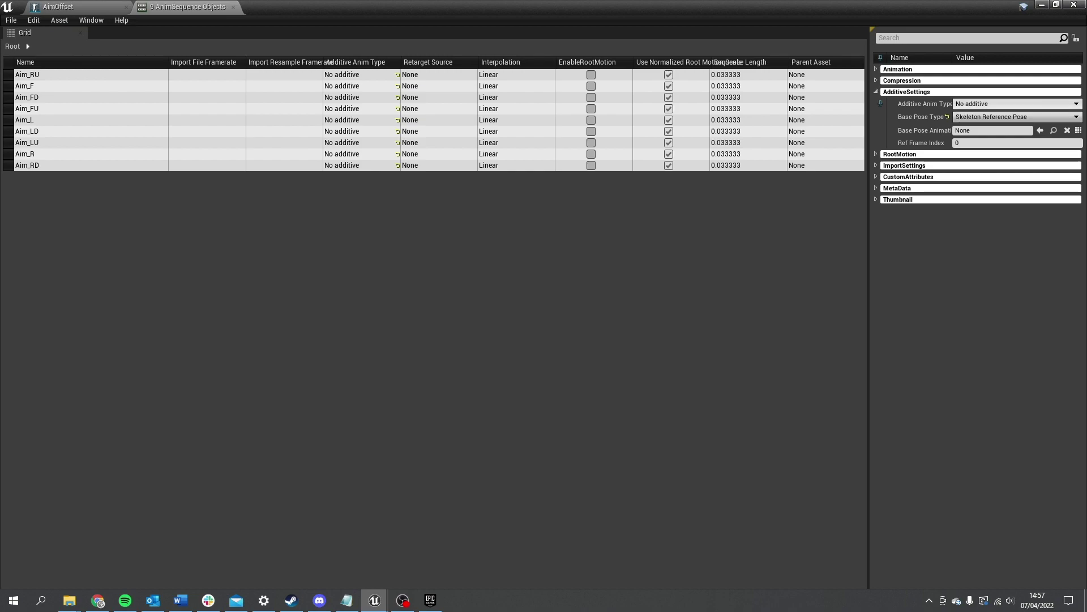
pyautogui.click(1016, 104)
pyautogui.click(969, 128)
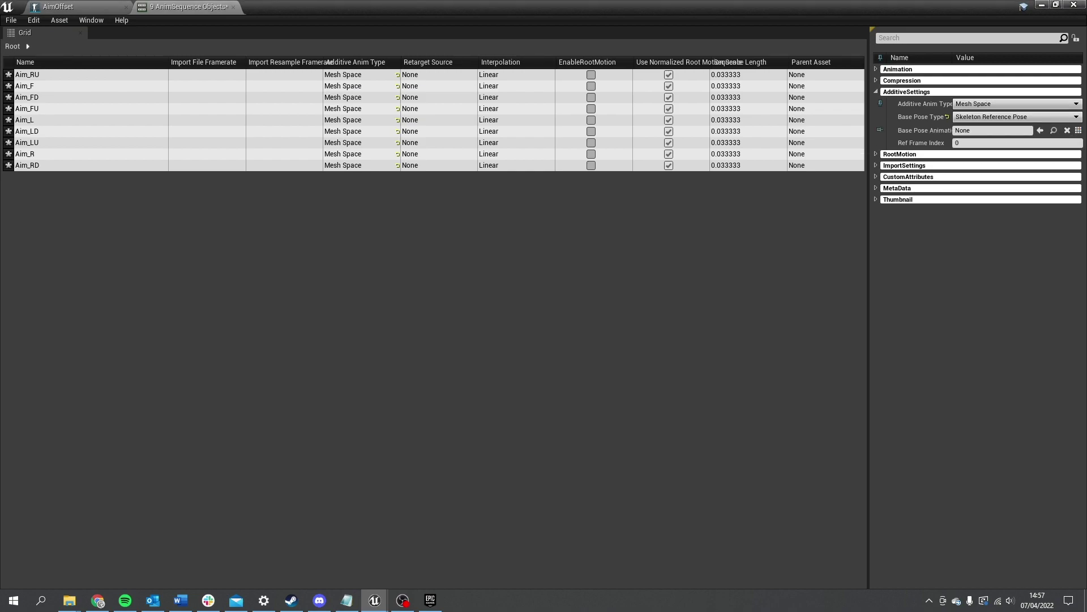
pyautogui.click(1017, 117)
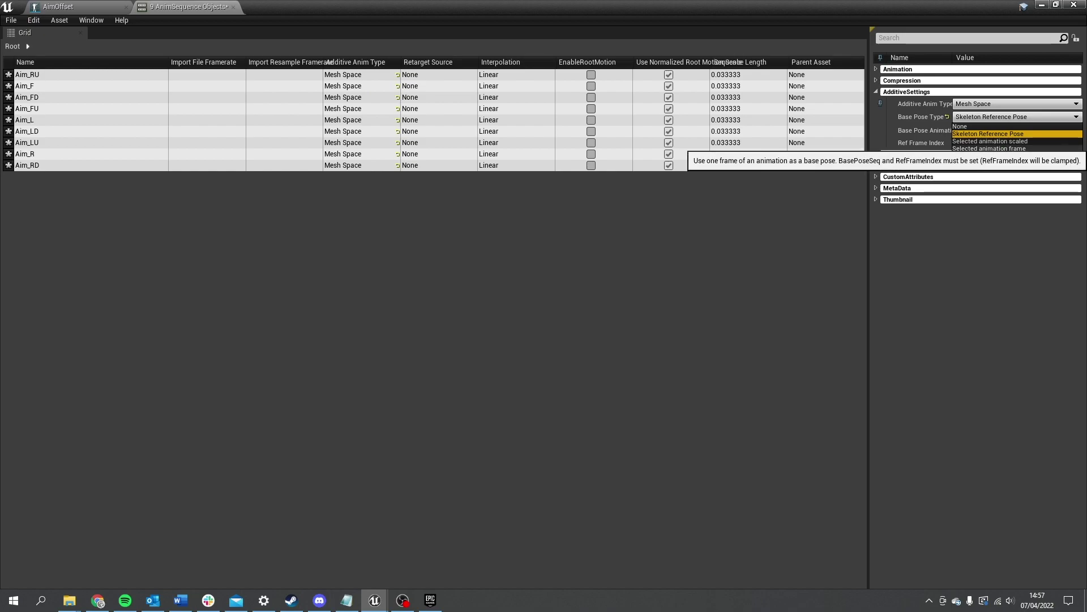
pyautogui.click(990, 141)
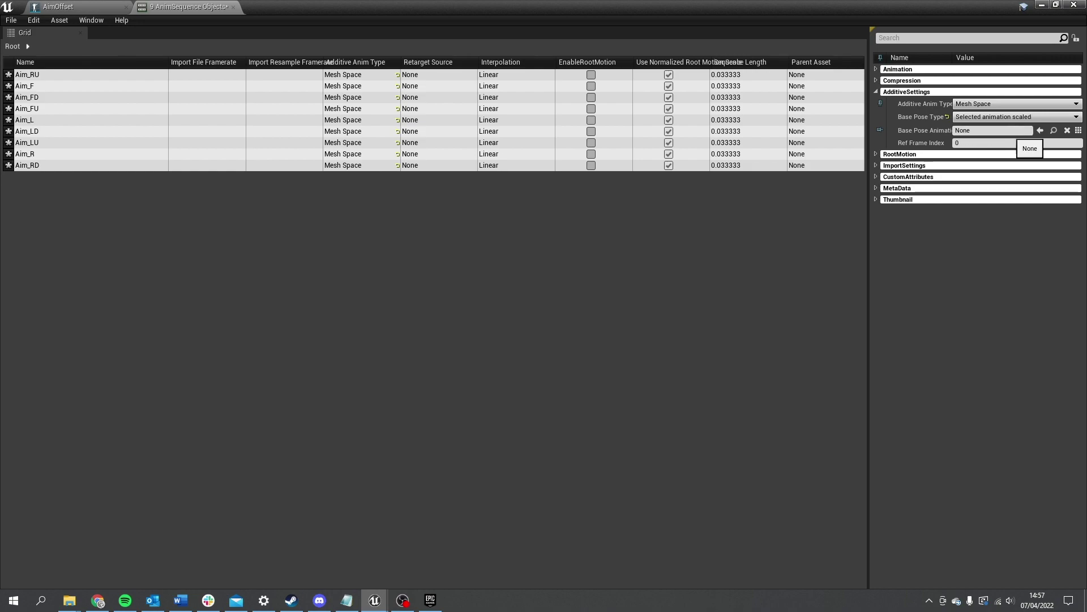
# Assign Idle_Rifle_Hip as the base pose animation for all nine sequences and save the changes
pyautogui.click(993, 130)
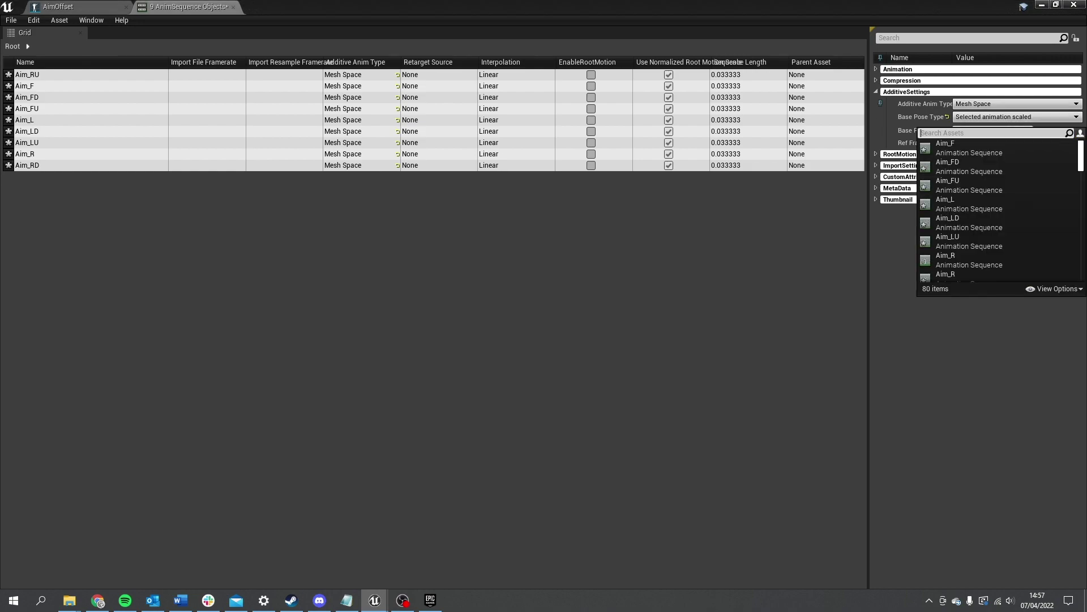
pyautogui.write('idle')
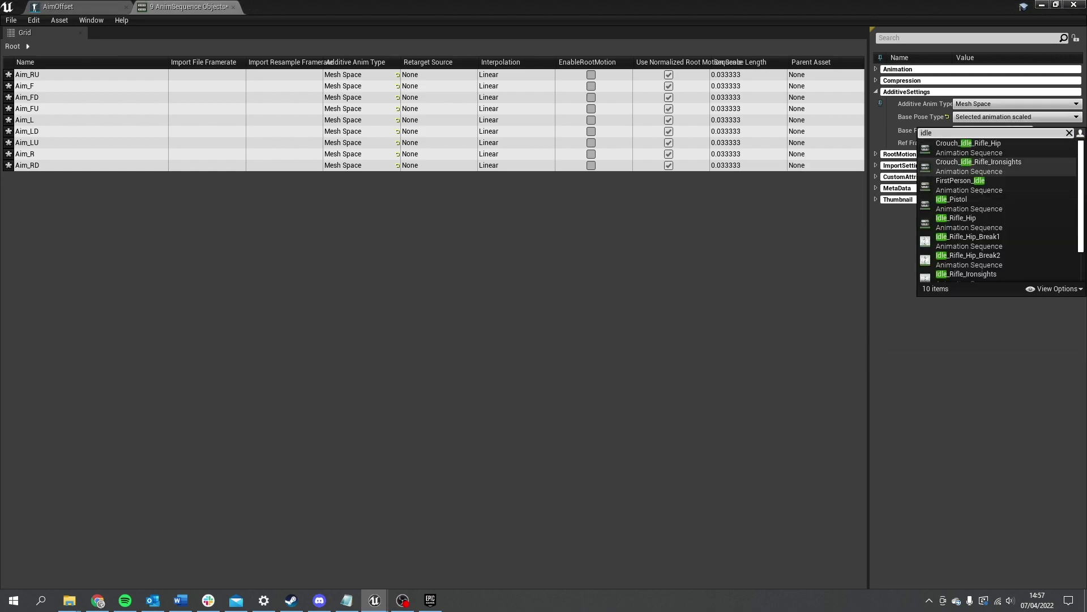
pyautogui.click(963, 222)
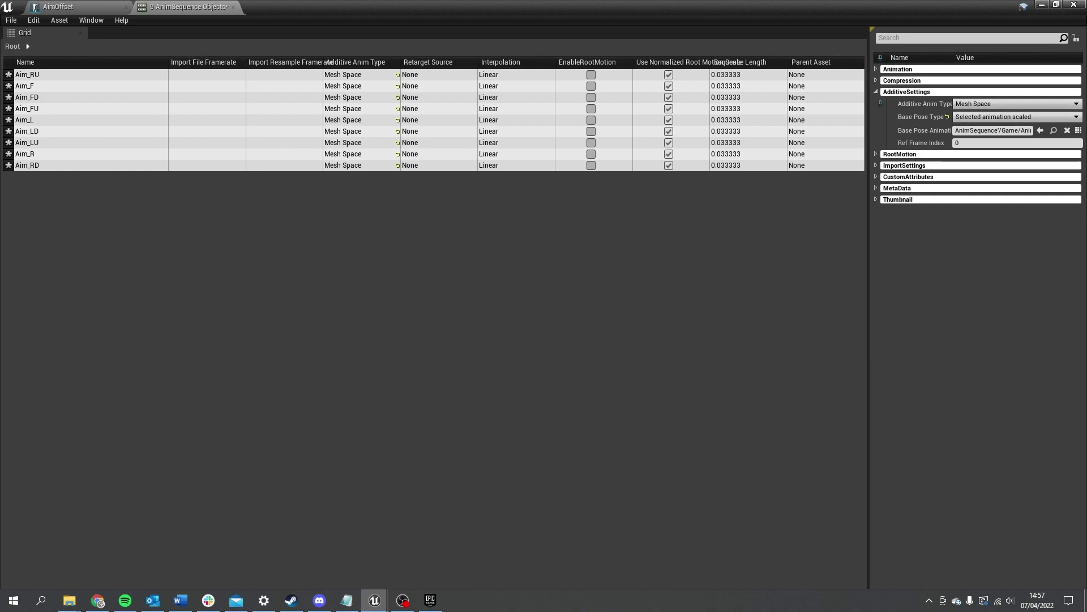
pyautogui.click(10, 20)
pyautogui.click(25, 83)
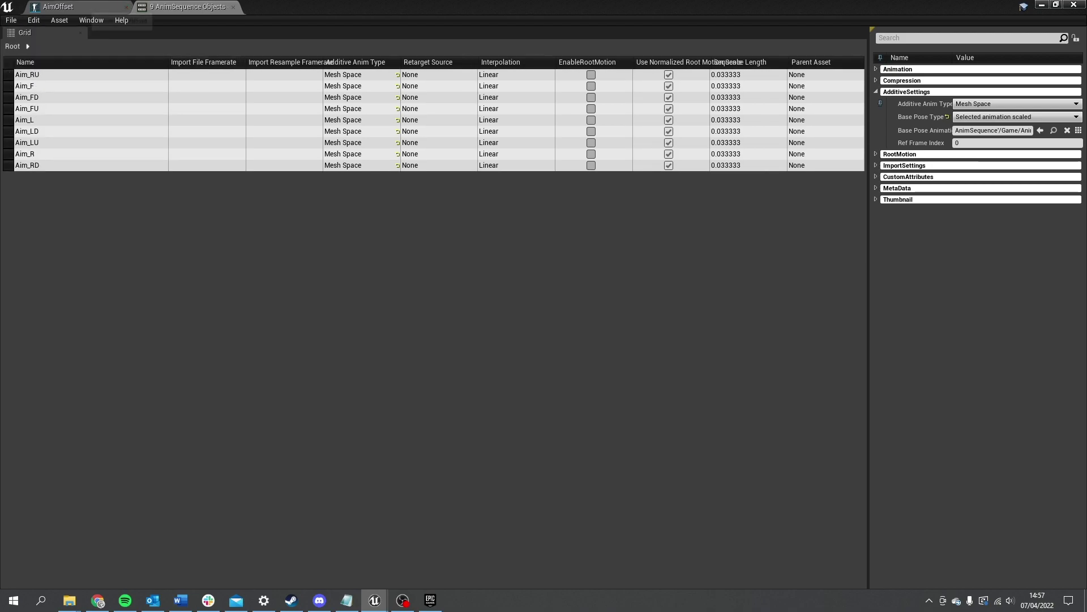
# Return to the AimOffset asset and place Aim_F at the centre of its sample grid
pyautogui.click(58, 7)
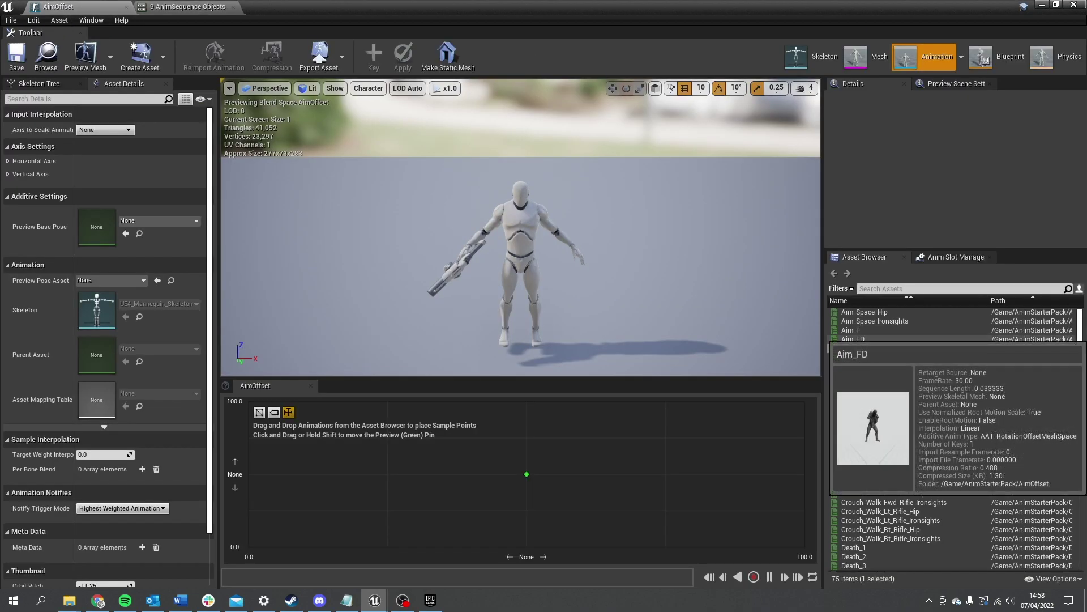
pyautogui.moveTo(849, 329); pyautogui.dragTo(555, 480)
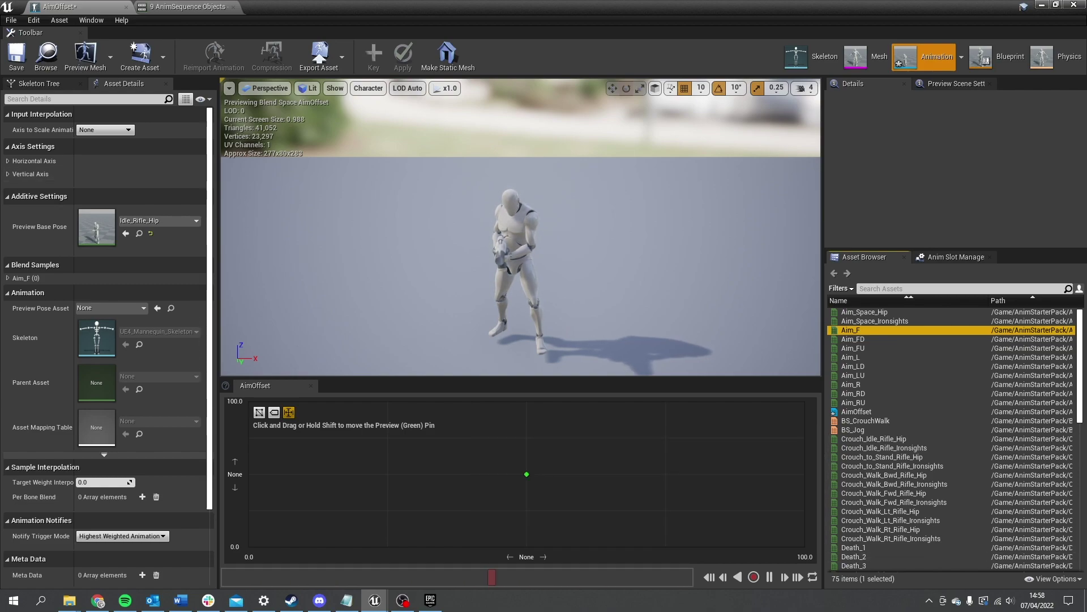
# Name the horizontal axis Yaw and set its range from -90 to 90
pyautogui.click(34, 161)
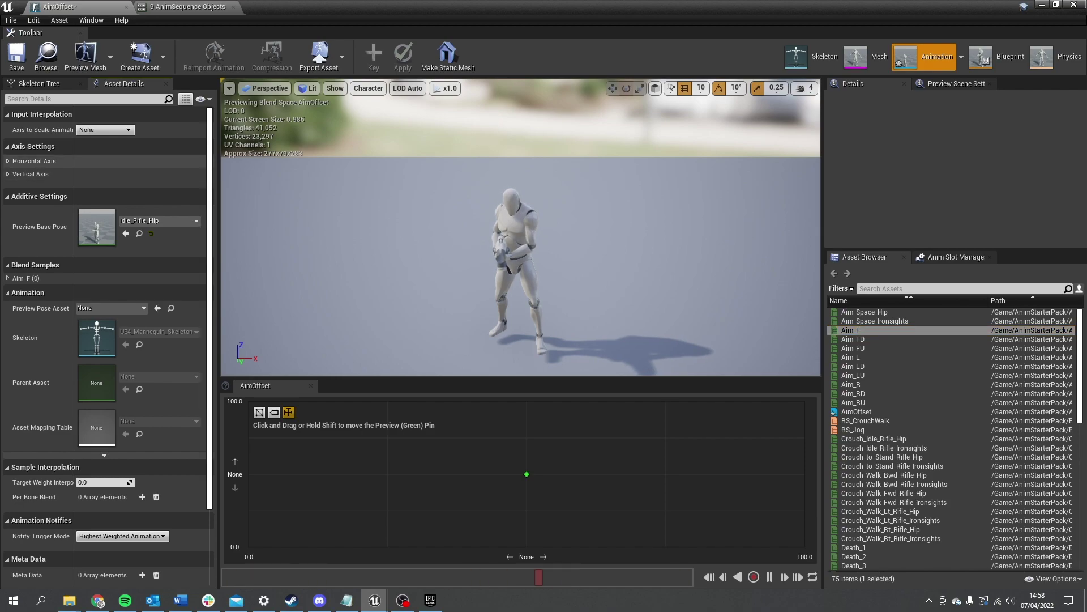
pyautogui.click(34, 161)
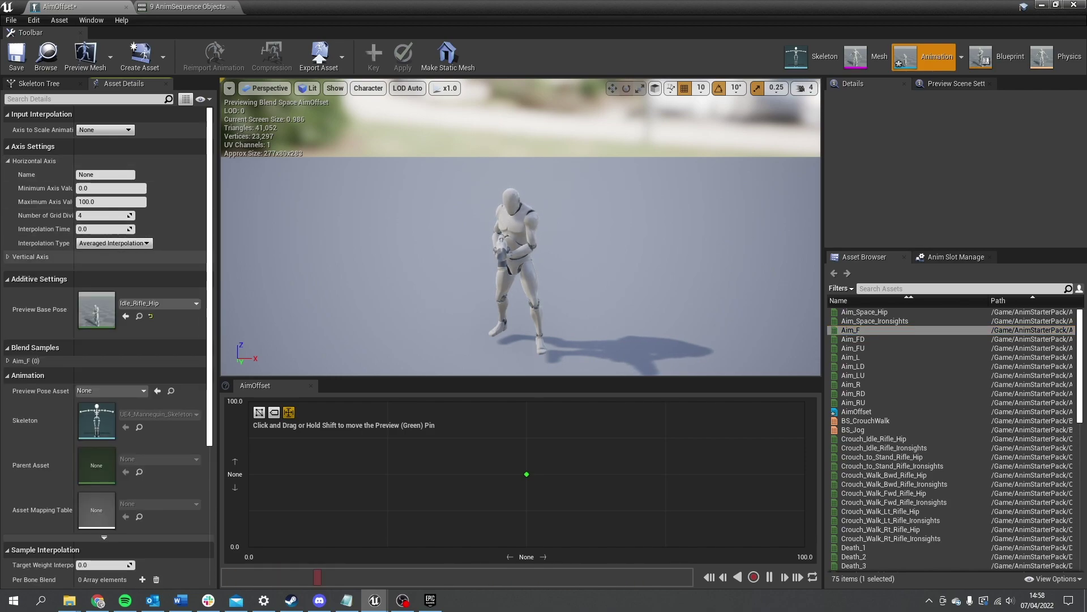
pyautogui.click(8, 257)
pyautogui.click(97, 175)
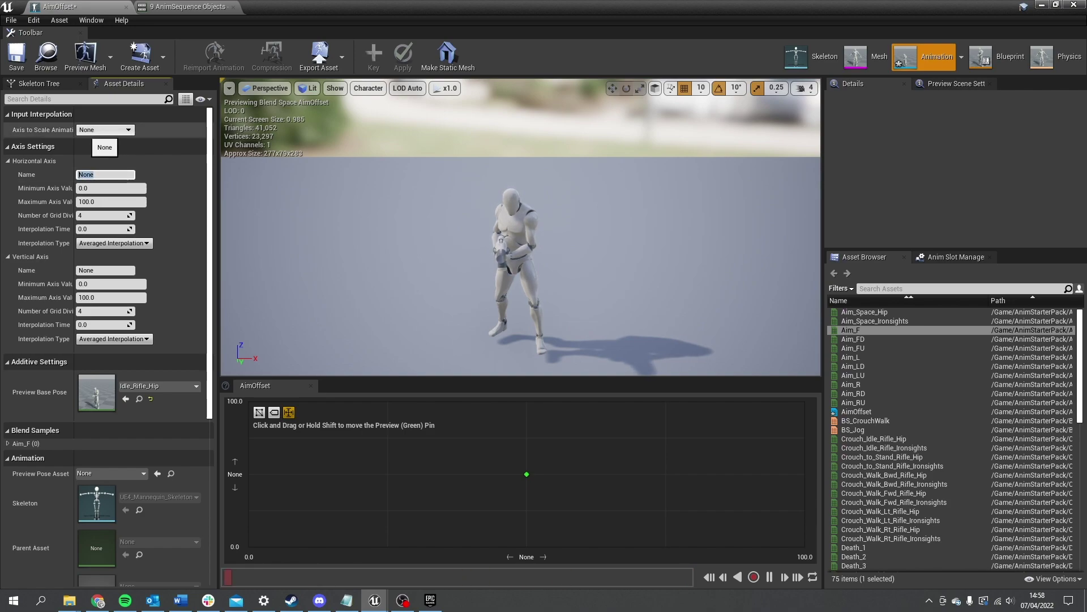
pyautogui.press('Tab')
pyautogui.write('-90')
pyautogui.press('Tab')
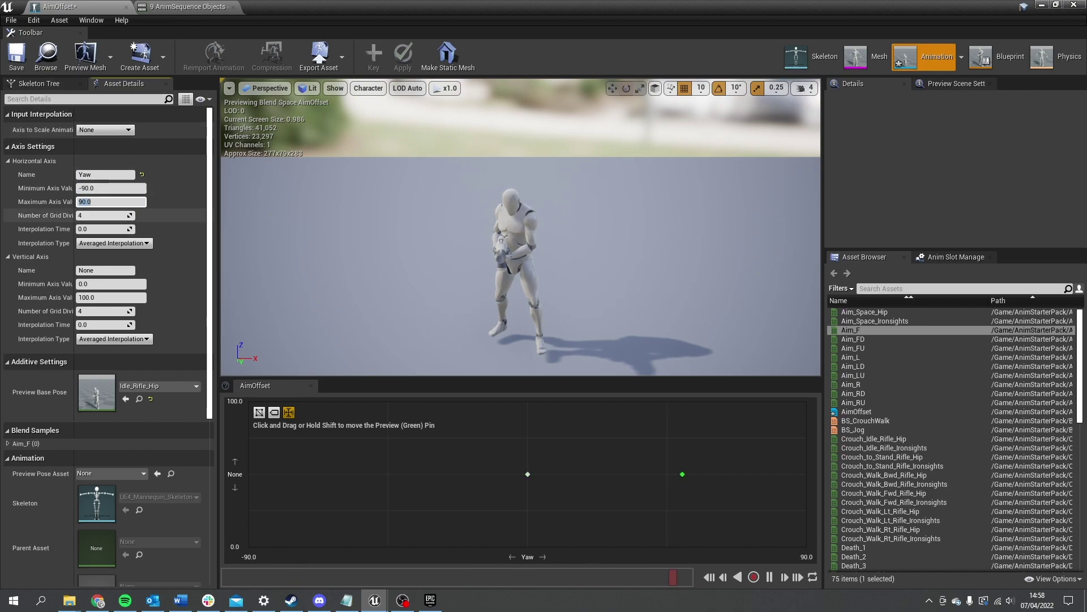
# Name the vertical axis Pitch and set its range from -90 to 90
pyautogui.click(106, 270)
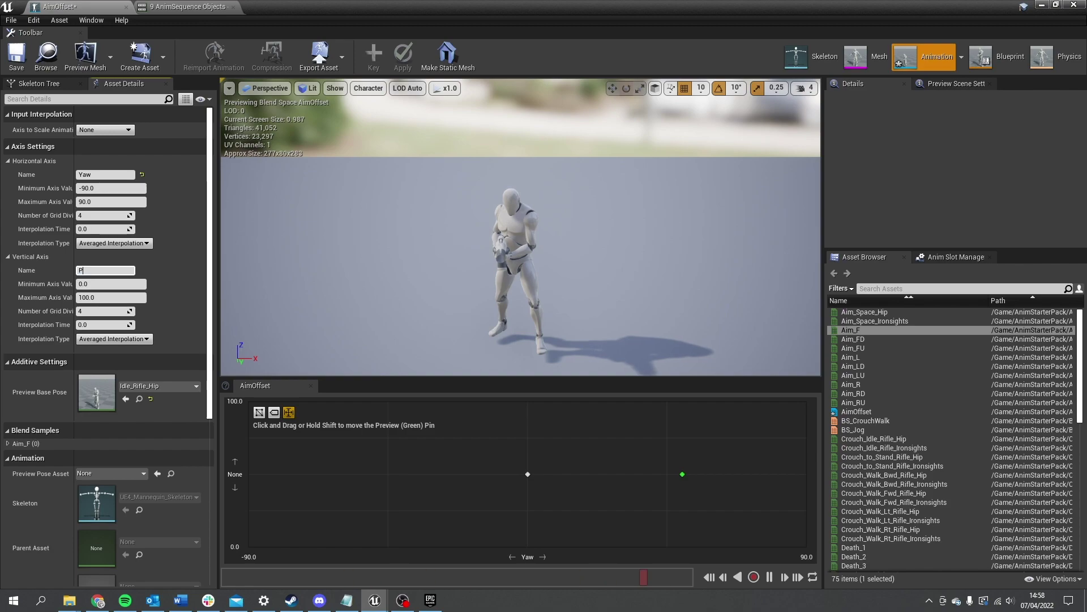
pyautogui.press('Tab')
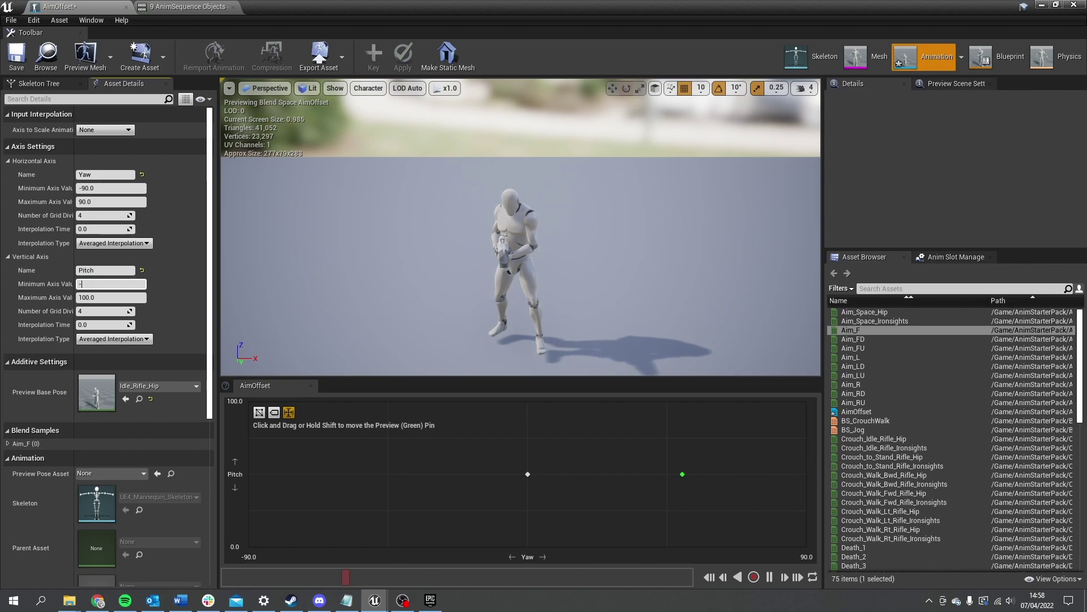
pyautogui.write('-90')
pyautogui.press('Tab')
pyautogui.write('90')
pyautogui.press('Return')
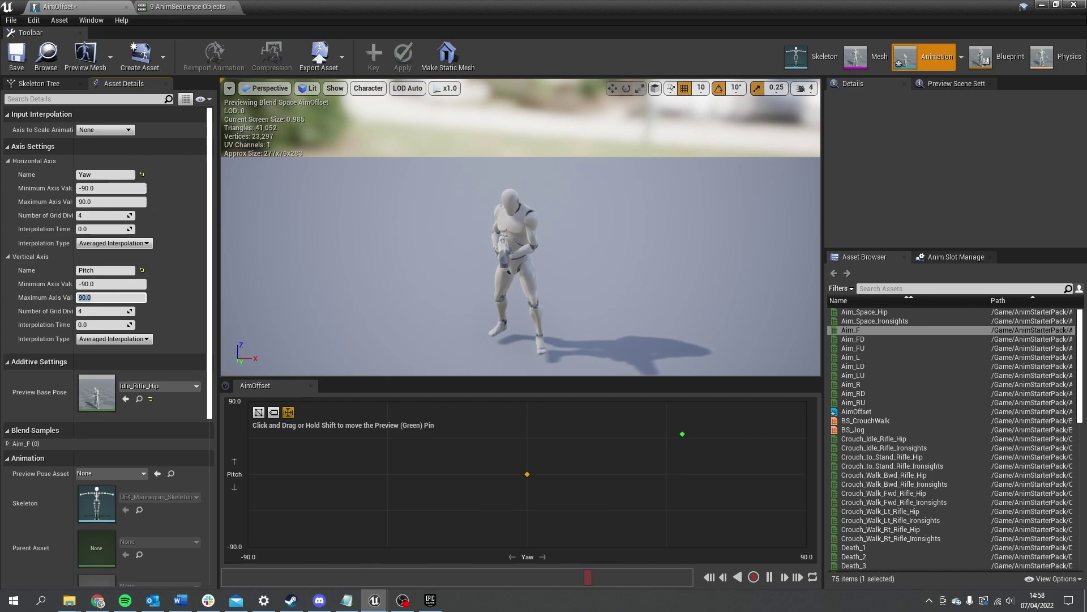
# Place Aim_FD at yaw 0, pitch -90 and Aim_FU at yaw 0, pitch 90 in the sample grid
pyautogui.moveTo(853, 339); pyautogui.dragTo(528, 547)
pyautogui.click(853, 347)
pyautogui.moveTo(853, 348); pyautogui.dragTo(560, 450)
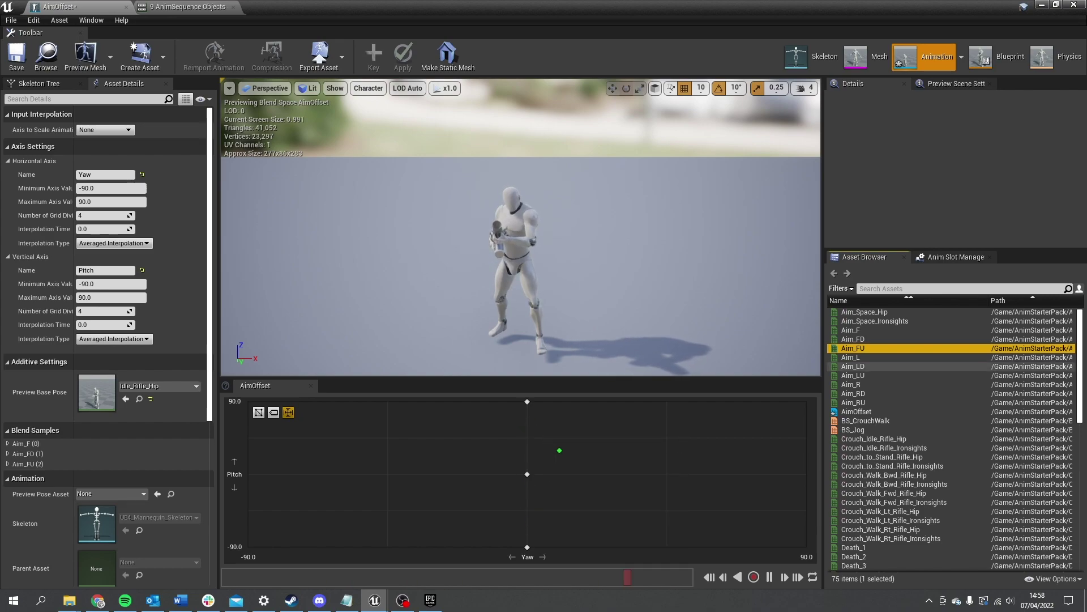
# Place Aim_L, Aim_LD and Aim_LU at yaw -90, with pitches 0, -90 and 90 respectively
pyautogui.moveTo(850, 357); pyautogui.dragTo(248, 474)
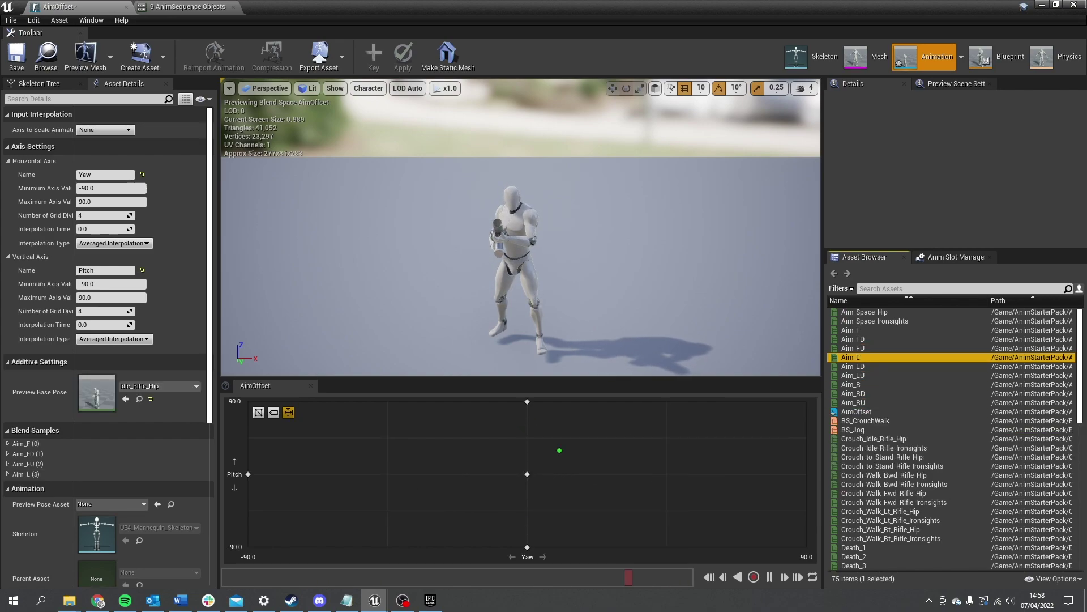
pyautogui.click(850, 366)
pyautogui.moveTo(849, 366); pyautogui.dragTo(248, 546)
pyautogui.moveTo(850, 375); pyautogui.dragTo(248, 401)
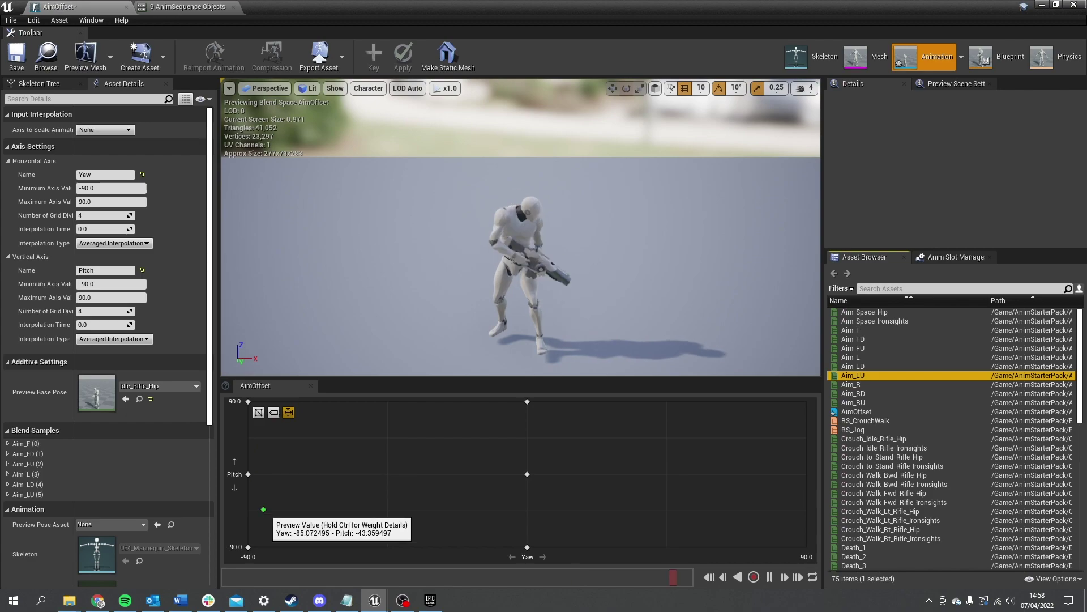
# Place Aim_R, Aim_RD and Aim_RU at yaw 90, with pitches 0, -90 and 90 respectively, and save the Aim Offset
pyautogui.moveTo(849, 384); pyautogui.dragTo(808, 474)
pyautogui.moveTo(849, 394); pyautogui.dragTo(808, 402)
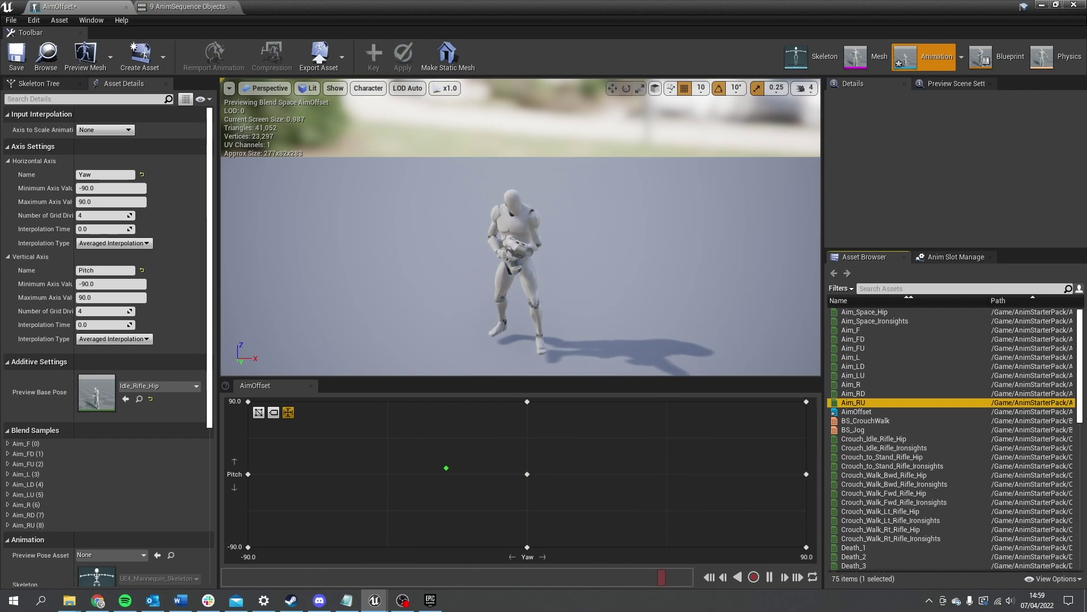
pyautogui.click(17, 55)
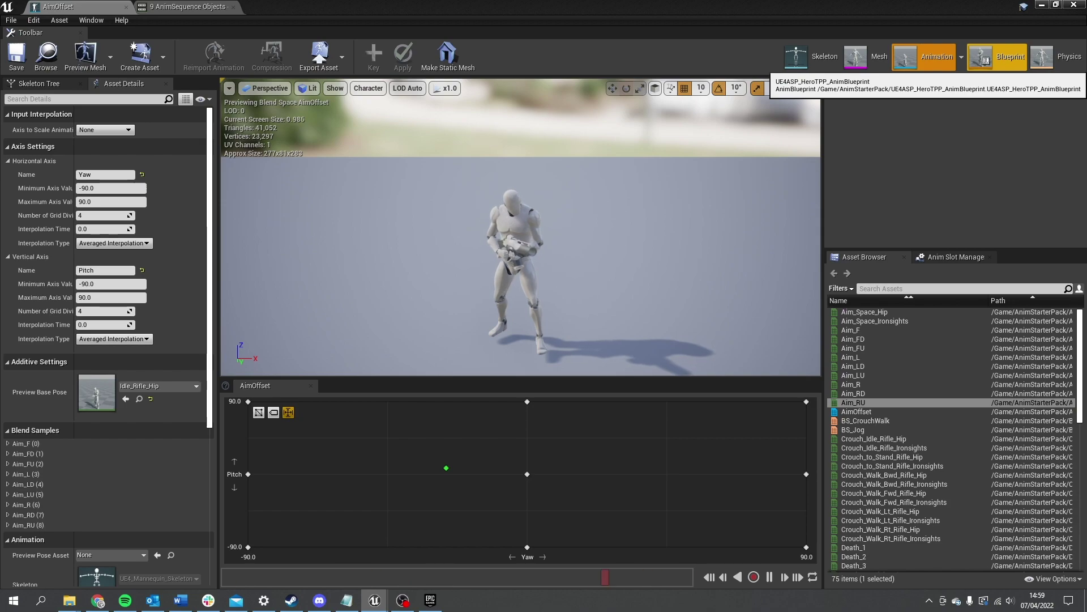
# Open UE4ASP_HeroTPP_AnimBlueprint and go up from the Crouch Walk state to its main AnimGraph
pyautogui.click(996, 56)
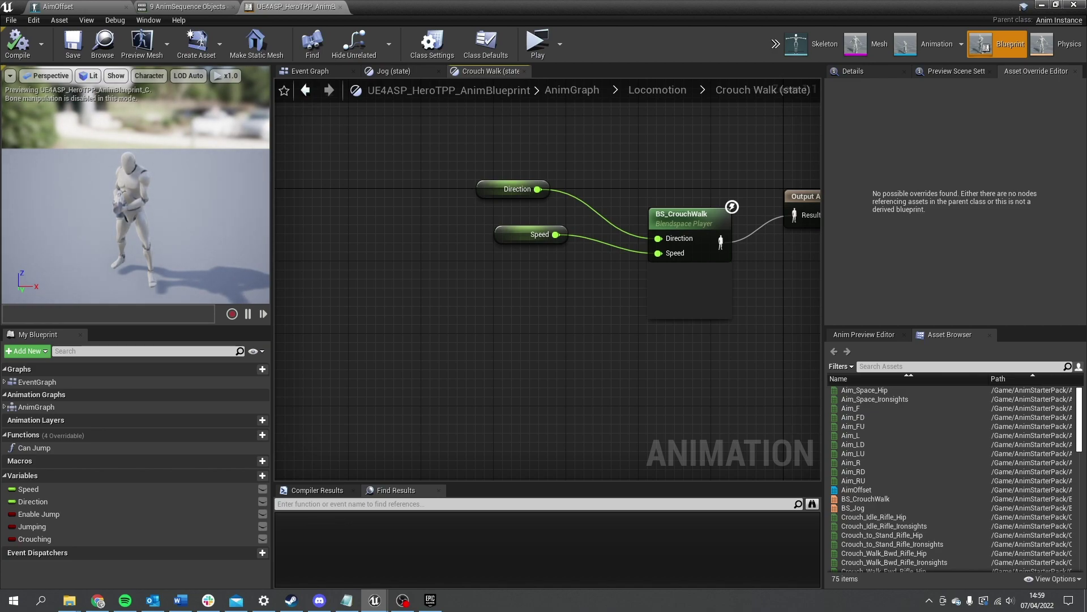
pyautogui.click(657, 90)
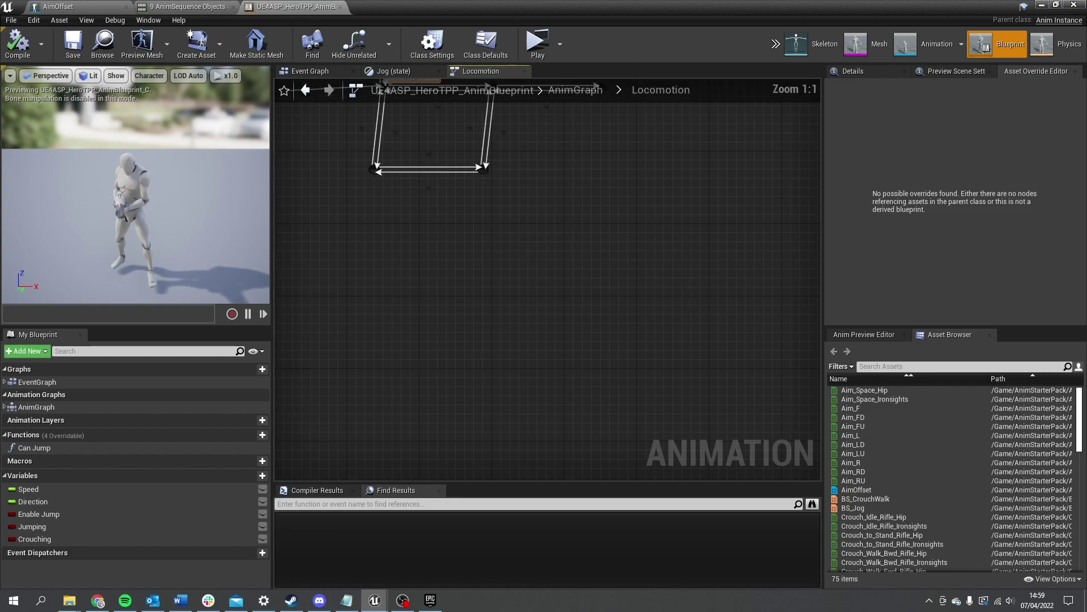
pyautogui.click(575, 90)
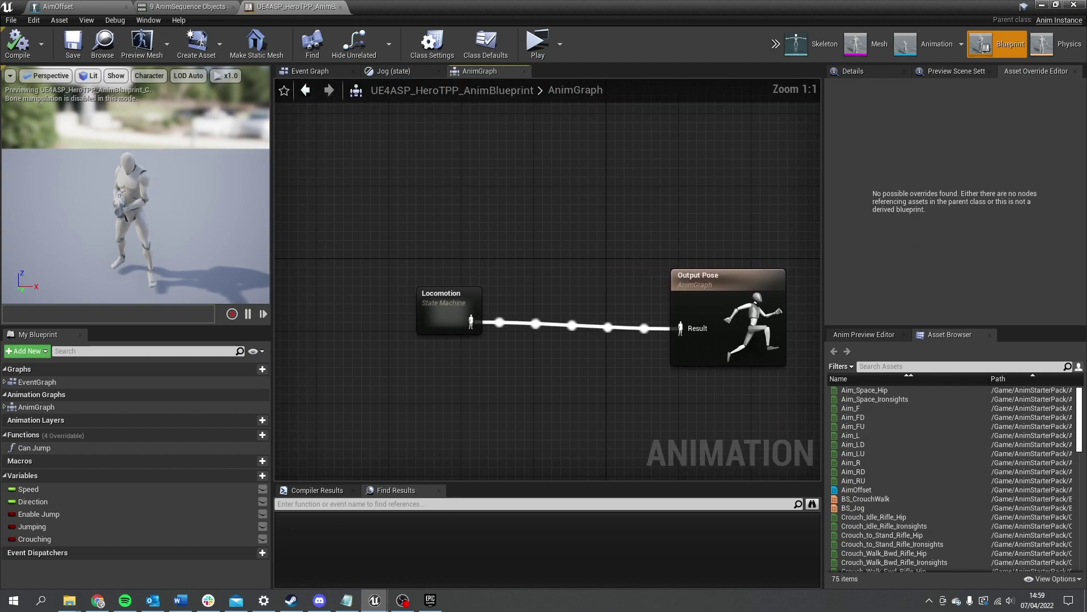
# Move the Locomotion state machine away from Output Pose and feed its pose into a new saved cached pose node
pyautogui.click(433, 323)
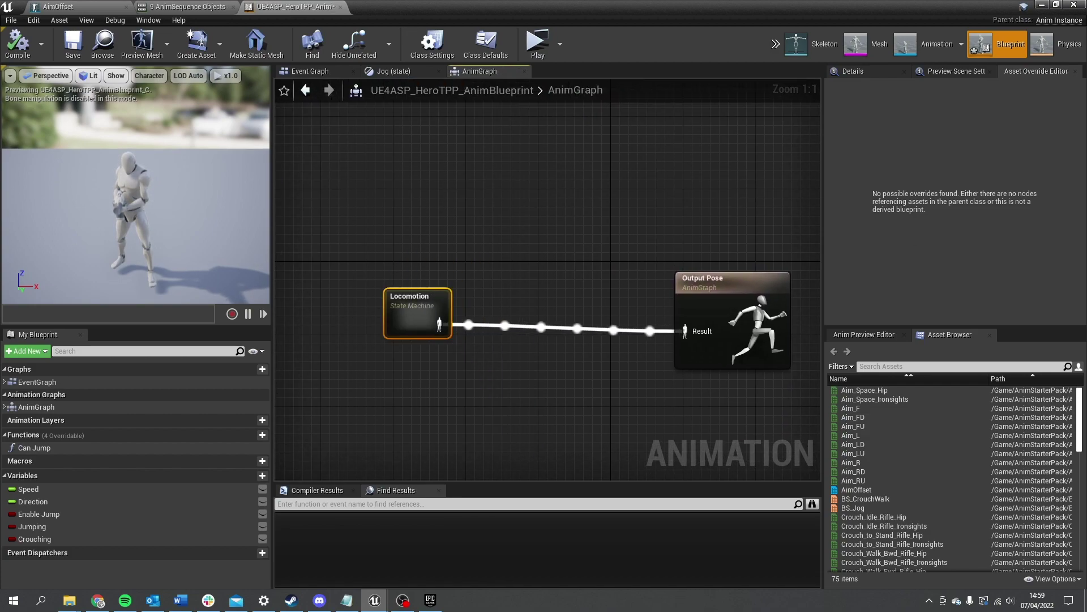
pyautogui.moveTo(403, 312); pyautogui.dragTo(529, 145, button='right')
pyautogui.moveTo(528, 145); pyautogui.dragTo(365, 118)
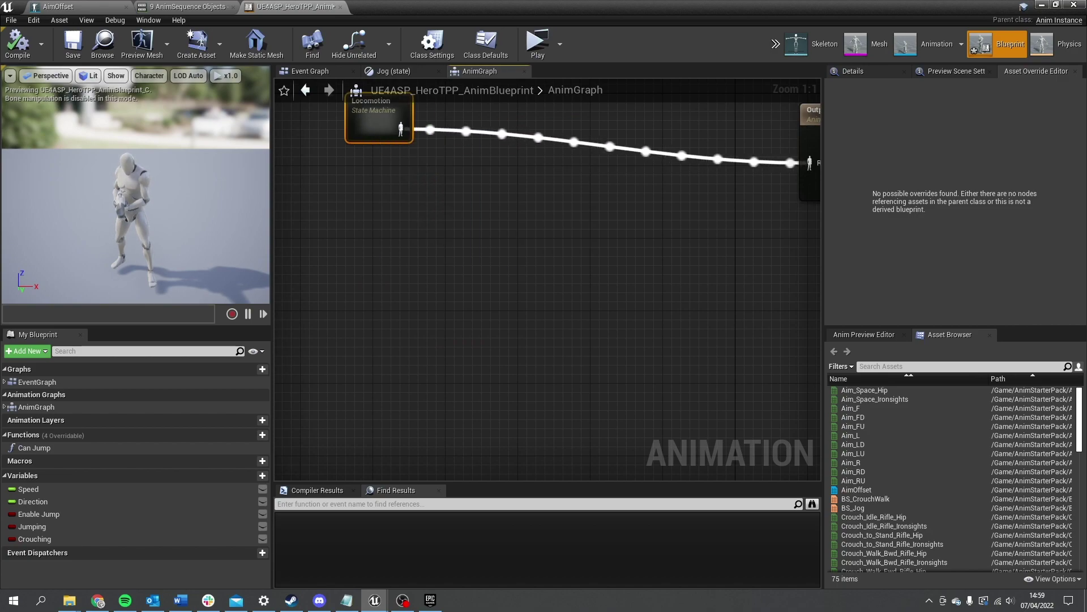
pyautogui.moveTo(364, 117); pyautogui.dragTo(382, 290, button='right')
pyautogui.moveTo(382, 290); pyautogui.dragTo(497, 176)
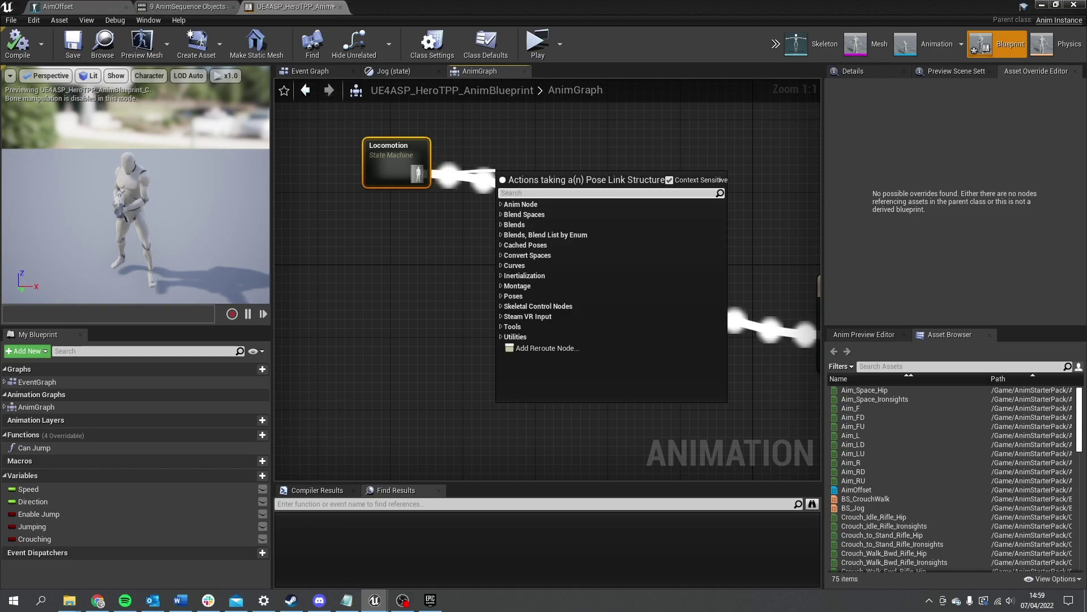
pyautogui.write('cache')
pyautogui.press('Return')
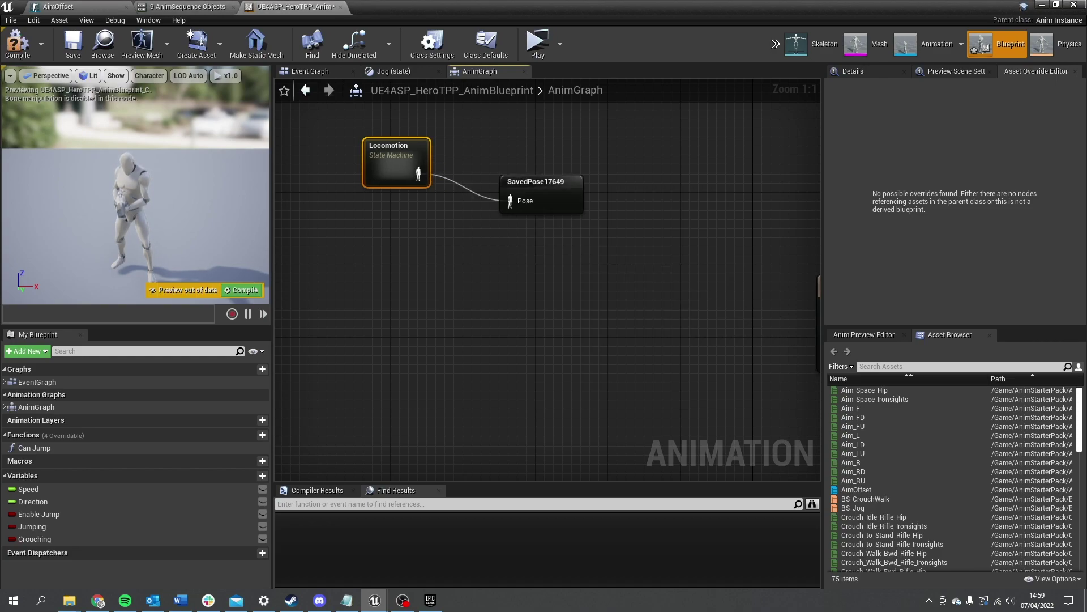
# Rename the saved cached pose GroundLocomotion and align its node beside the Locomotion state machine
pyautogui.click(556, 196)
pyautogui.press('F2')
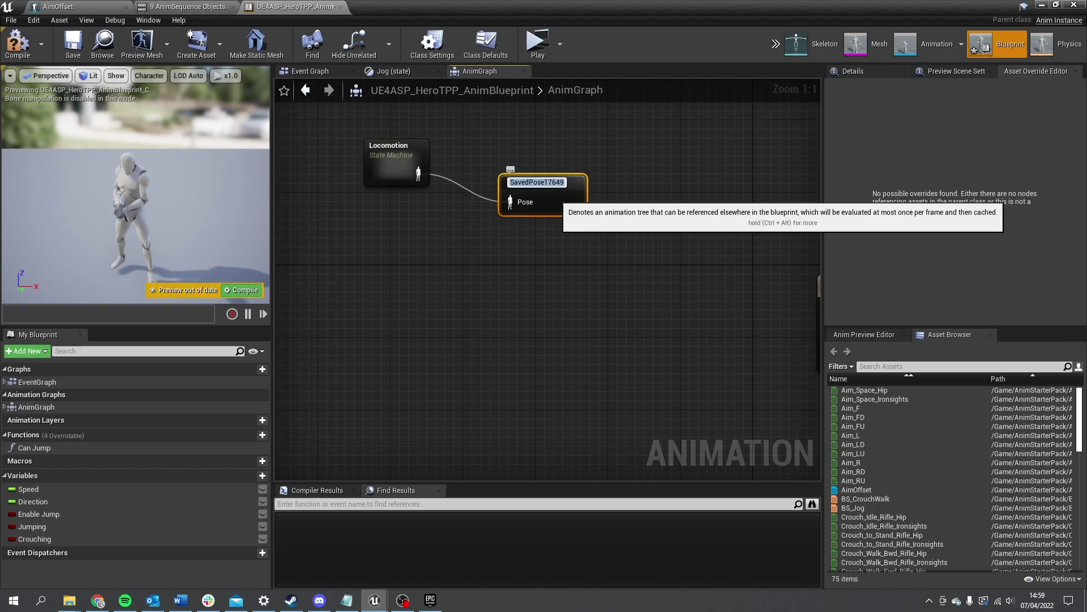
pyautogui.write('GroundLocomotion')
pyautogui.press('Return')
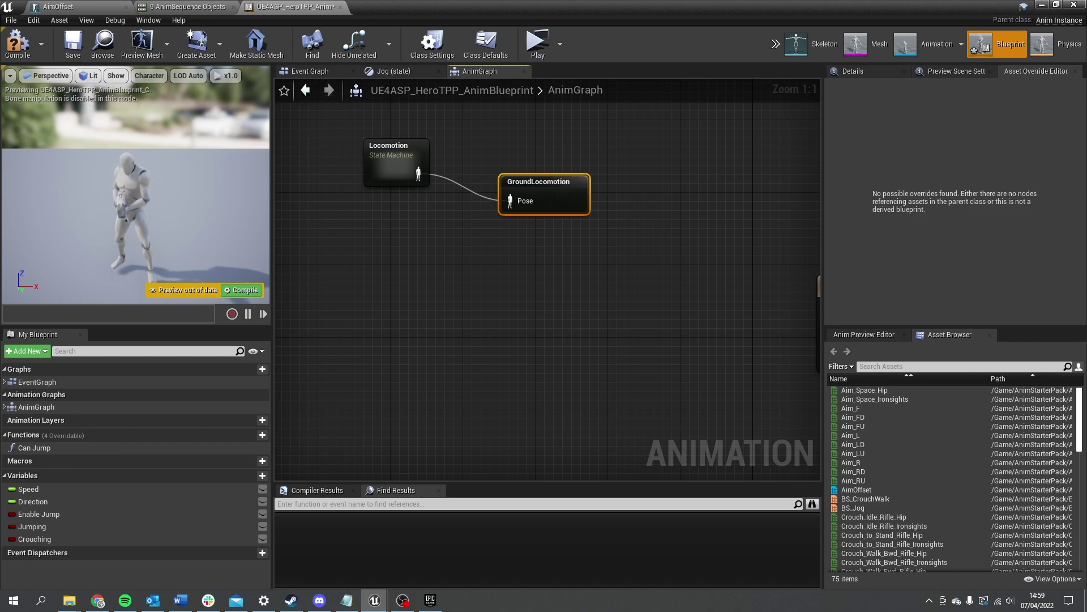
pyautogui.moveTo(558, 197); pyautogui.dragTo(530, 170)
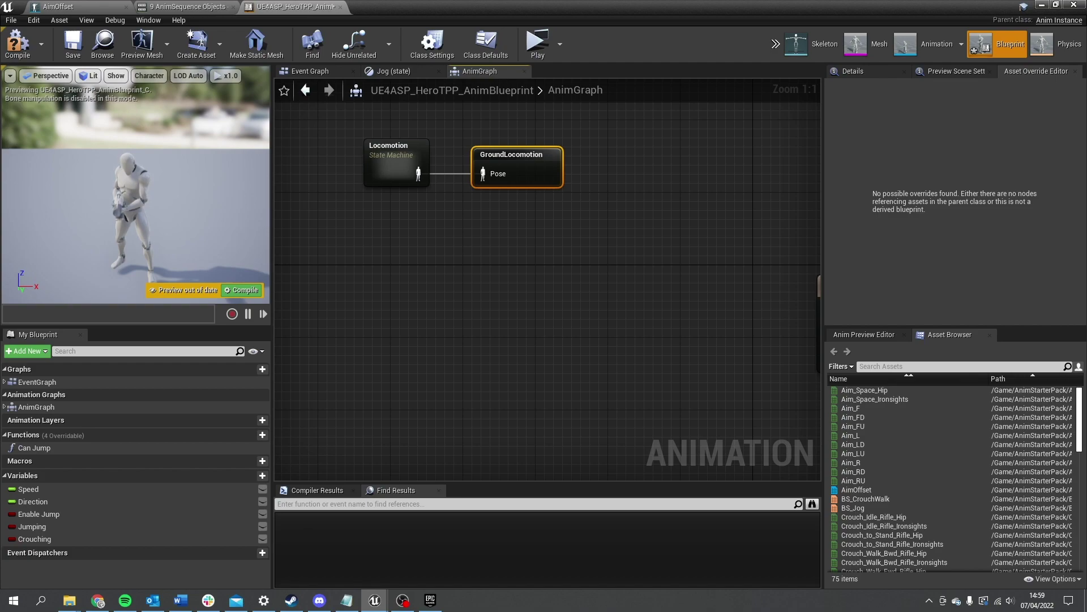
# Add a Use cached pose 'GroundLocomotion' node in the empty graph area before Output Pose
pyautogui.moveTo(462, 382); pyautogui.dragTo(625, 283, button='right')
pyautogui.rightClick(452, 217)
pyautogui.write('ground loc')
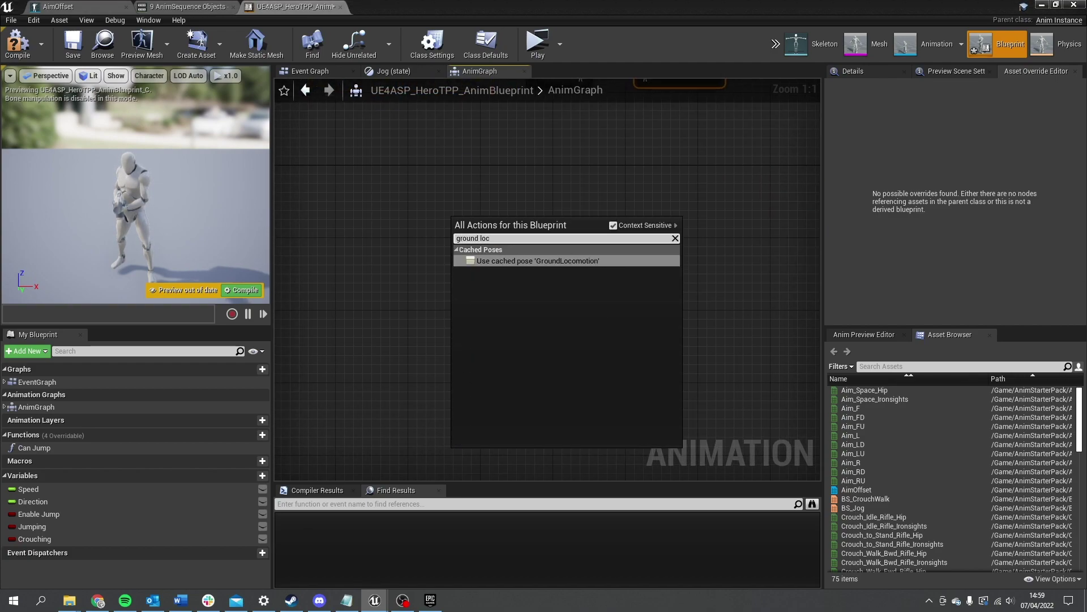
pyautogui.press('Return')
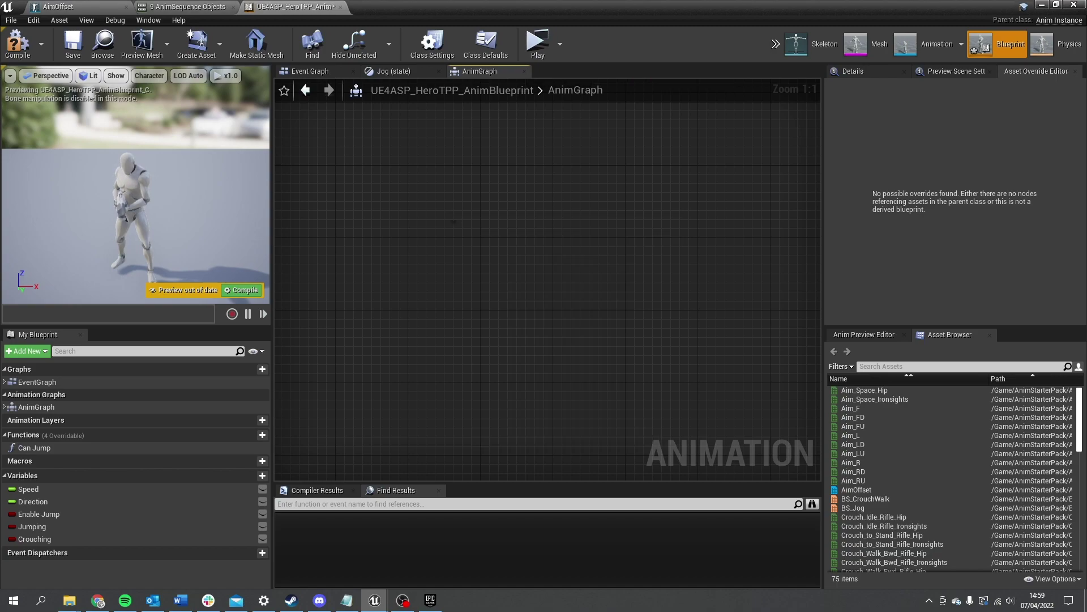
pyautogui.moveTo(601, 283); pyautogui.dragTo(348, 297, button='right')
pyautogui.moveTo(326, 263); pyautogui.dragTo(420, 239)
# Add the AimOffset asset to the graph and wire it between the GroundLocomotion cached pose and Output Pose
pyautogui.moveTo(856, 489); pyautogui.dragTo(368, 232)
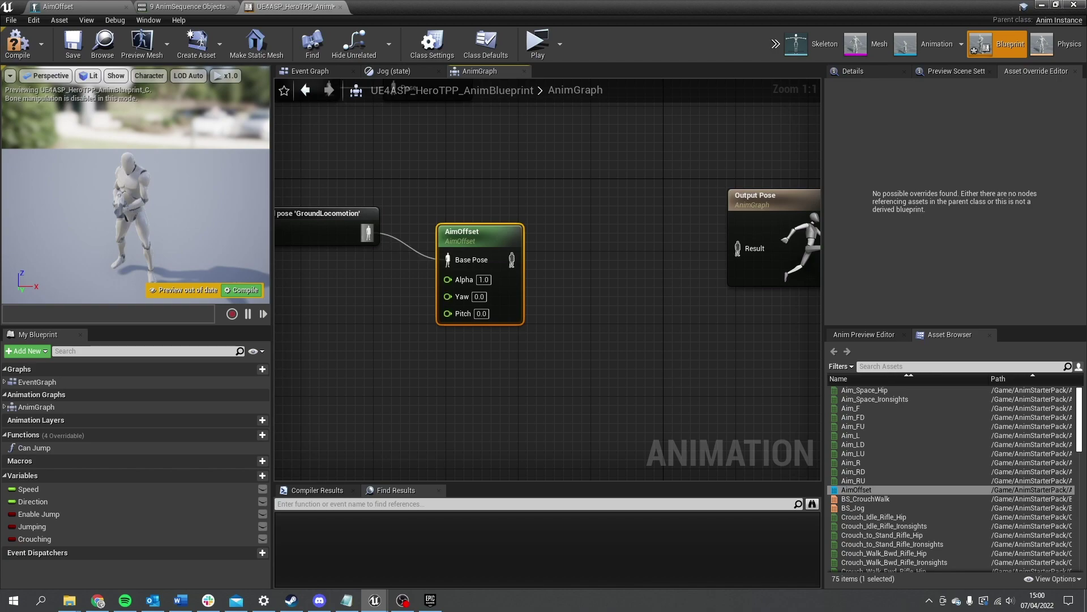
pyautogui.moveTo(472, 233); pyautogui.dragTo(493, 241)
pyautogui.moveTo(530, 278); pyautogui.dragTo(610, 252, button='right')
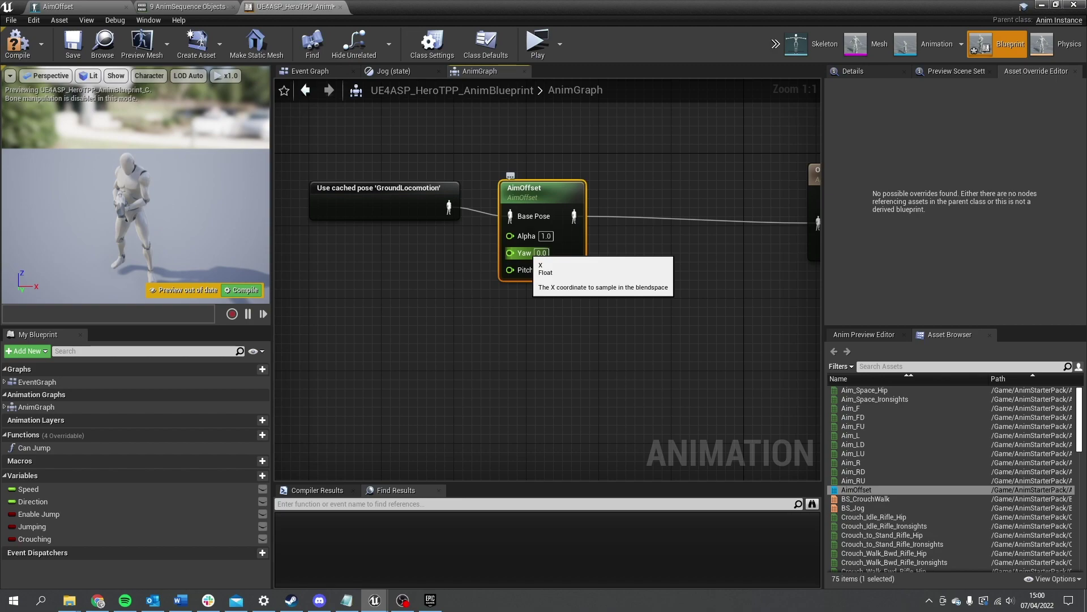
# Promote the AimOffset node's Yaw and Pitch inputs to variables and arrange their nodes below the cached pose node
pyautogui.rightClick(513, 253)
pyautogui.click(567, 267)
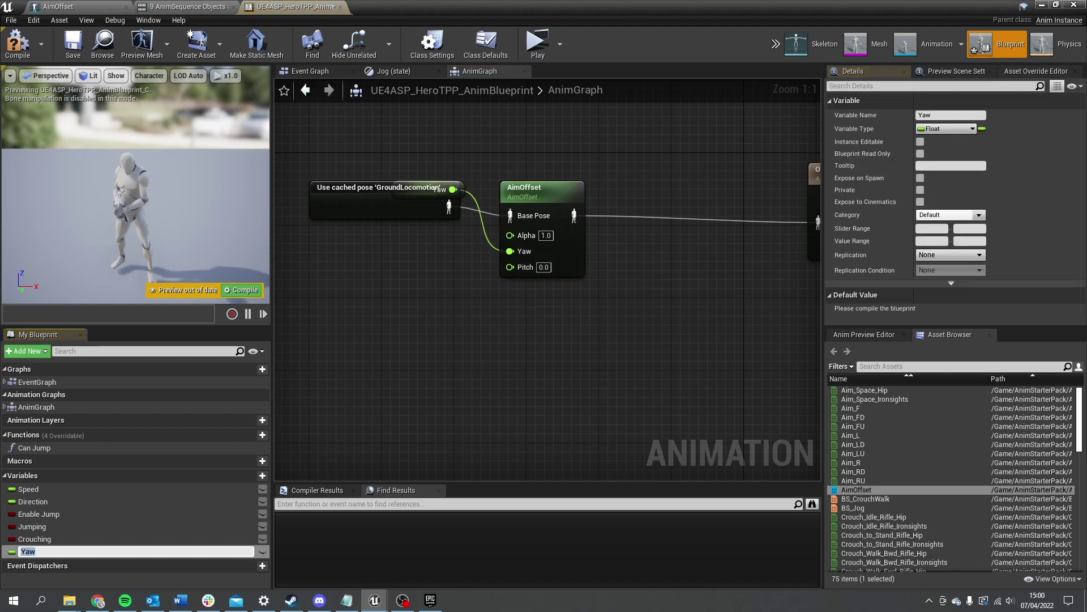
pyautogui.moveTo(429, 190); pyautogui.dragTo(365, 227)
pyautogui.rightClick(531, 270)
pyautogui.click(578, 287)
pyautogui.moveTo(413, 189); pyautogui.dragTo(360, 281)
pyautogui.moveTo(408, 305); pyautogui.dragTo(329, 227)
pyautogui.moveTo(349, 229); pyautogui.dragTo(377, 247)
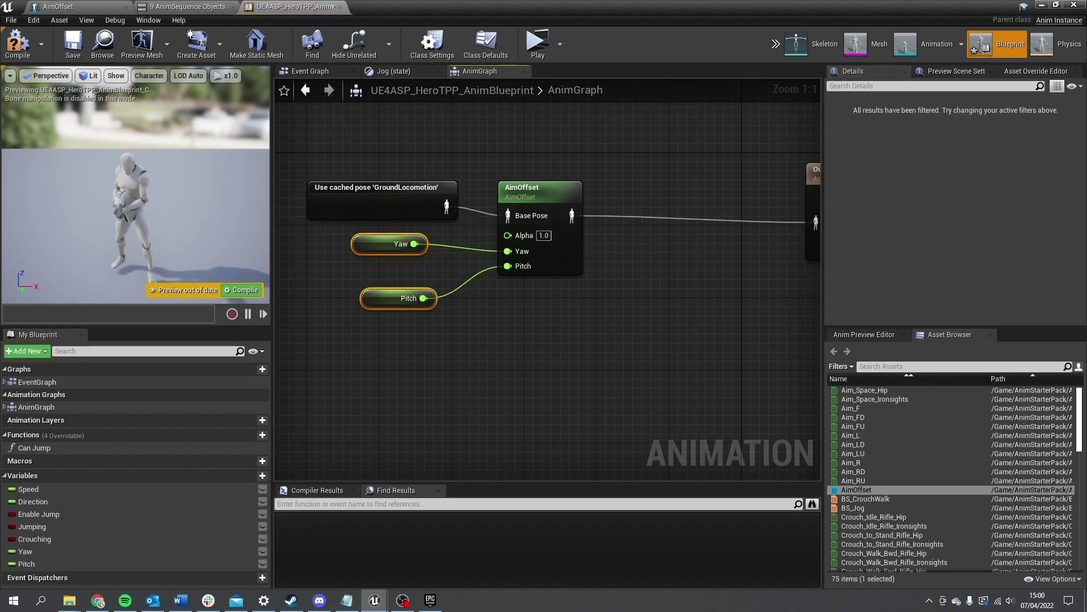
# Compile the animation blueprint with the AimOffset setup
pyautogui.click(499, 312)
pyautogui.click(21, 57)
pyautogui.click(17, 50)
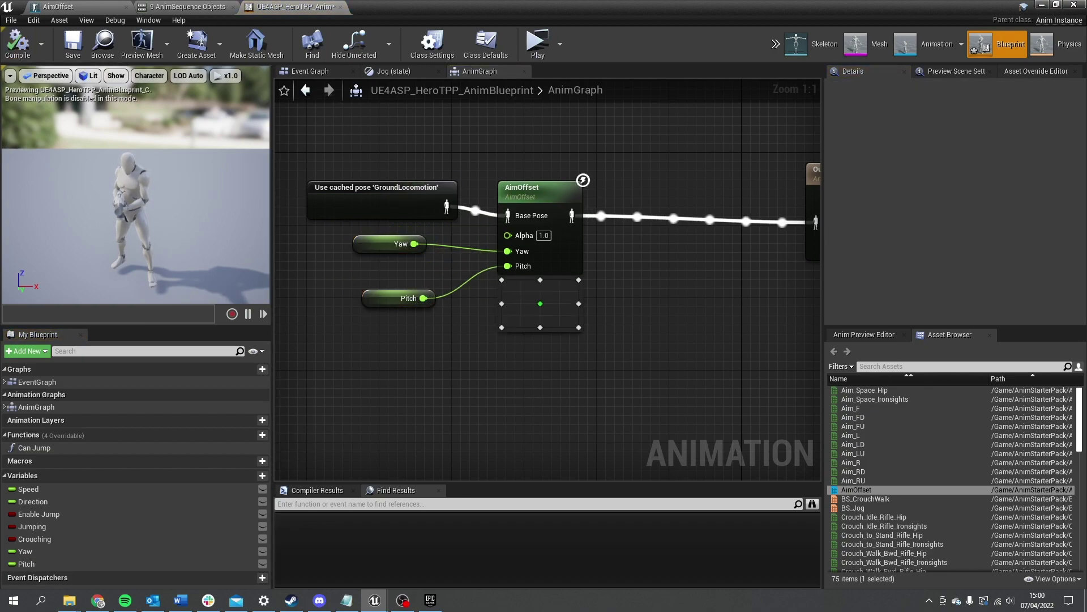